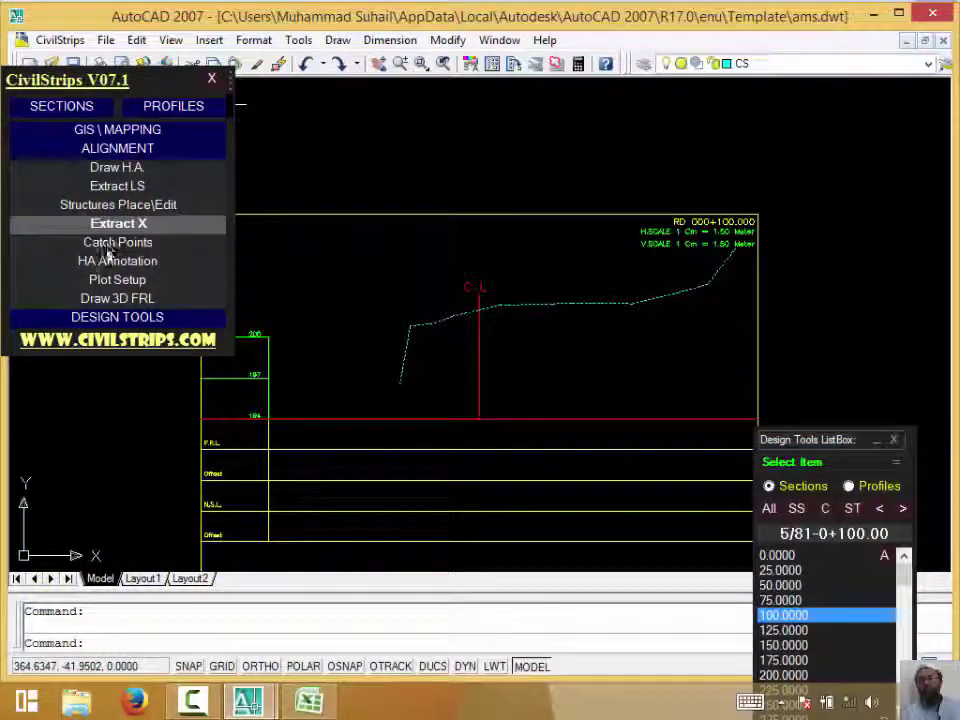
Open the CivilStrips Ver. Adjustments page under Design Tools > Adjustment > Vertical
{"action": "left_click", "coordinate": [117, 316]}
{"action": "mouse_move", "coordinate": [50, 186]}
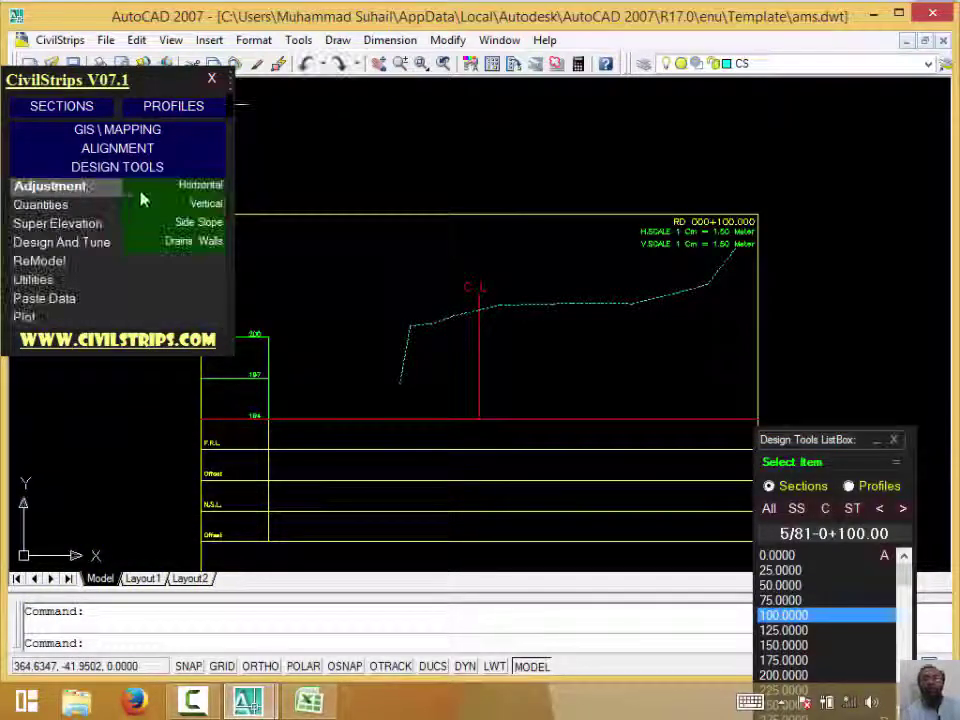
{"action": "left_click", "coordinate": [190, 205]}
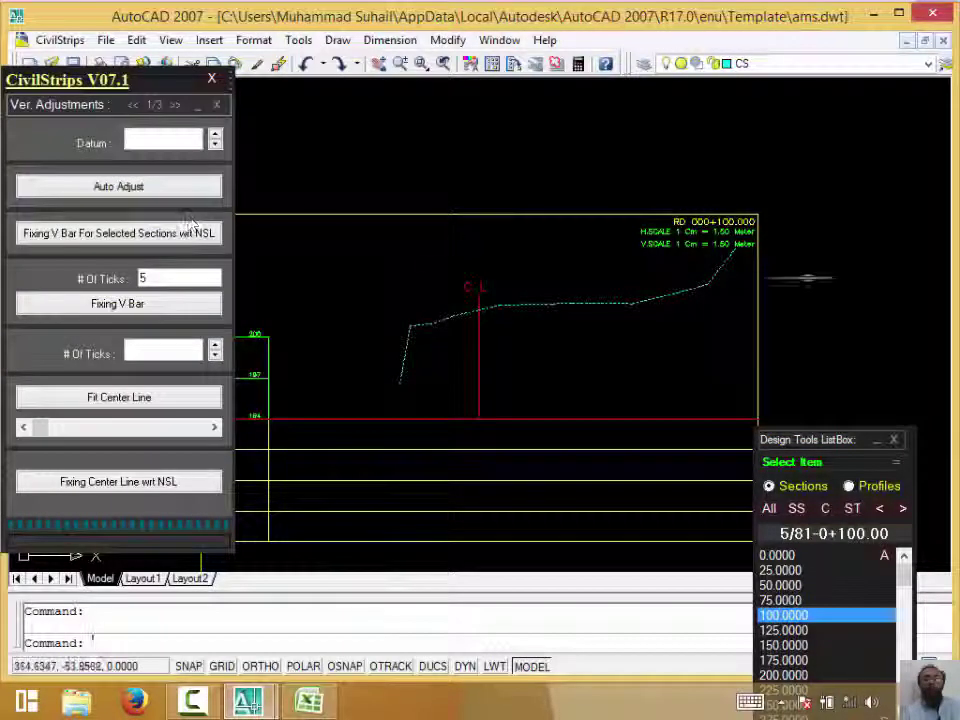
Show cross section 0+000 and select its ground profile line
{"action": "left_click", "coordinate": [785, 555]}
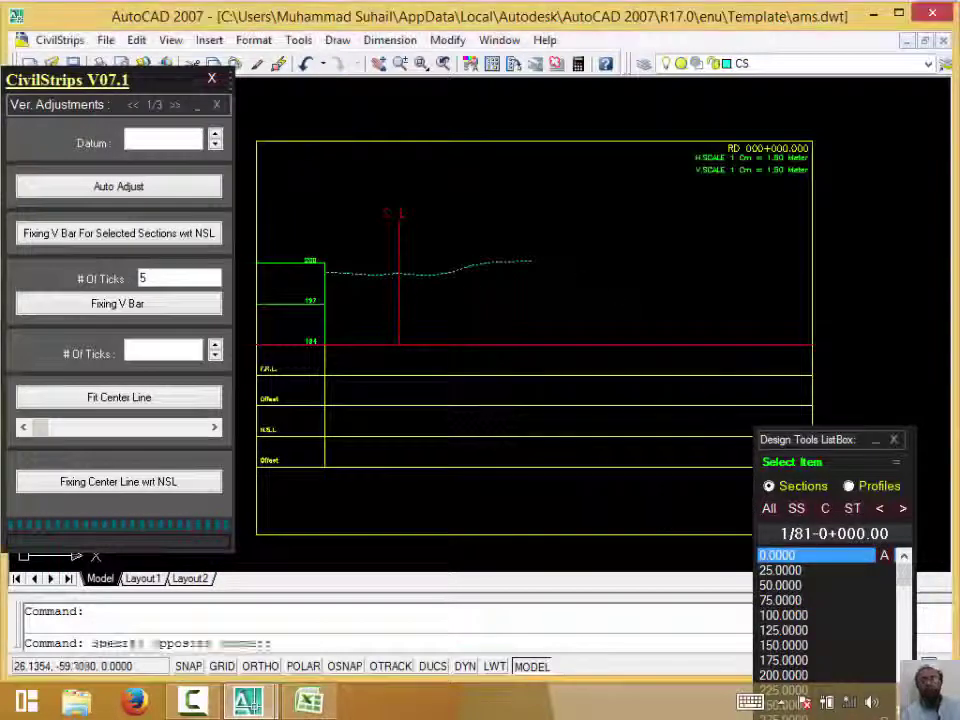
{"action": "left_click", "coordinate": [392, 349]}
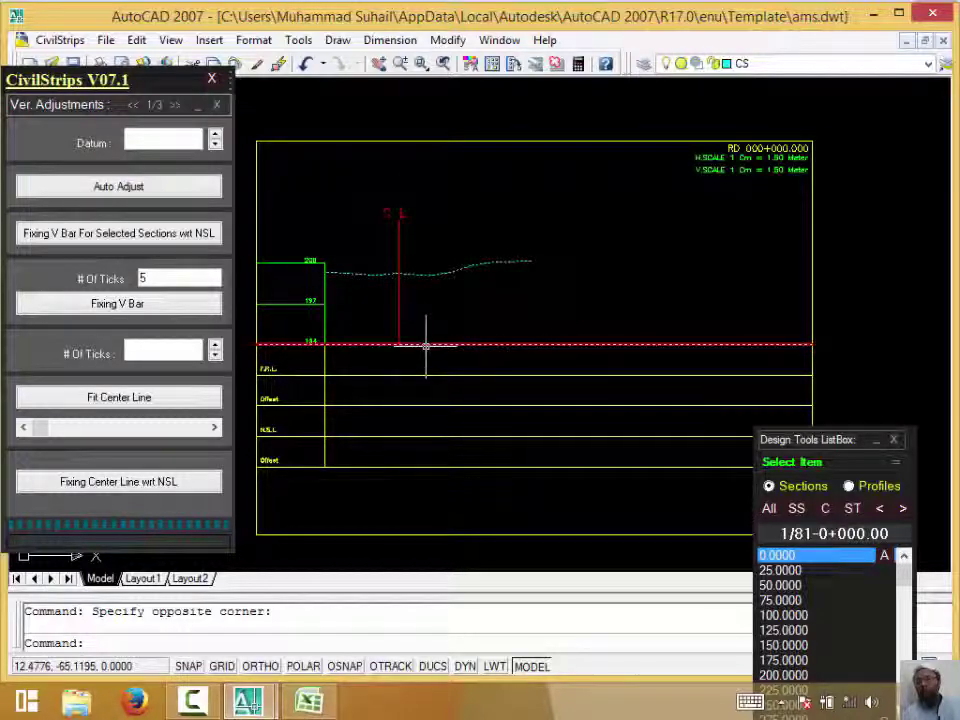
{"action": "left_click", "coordinate": [430, 274]}
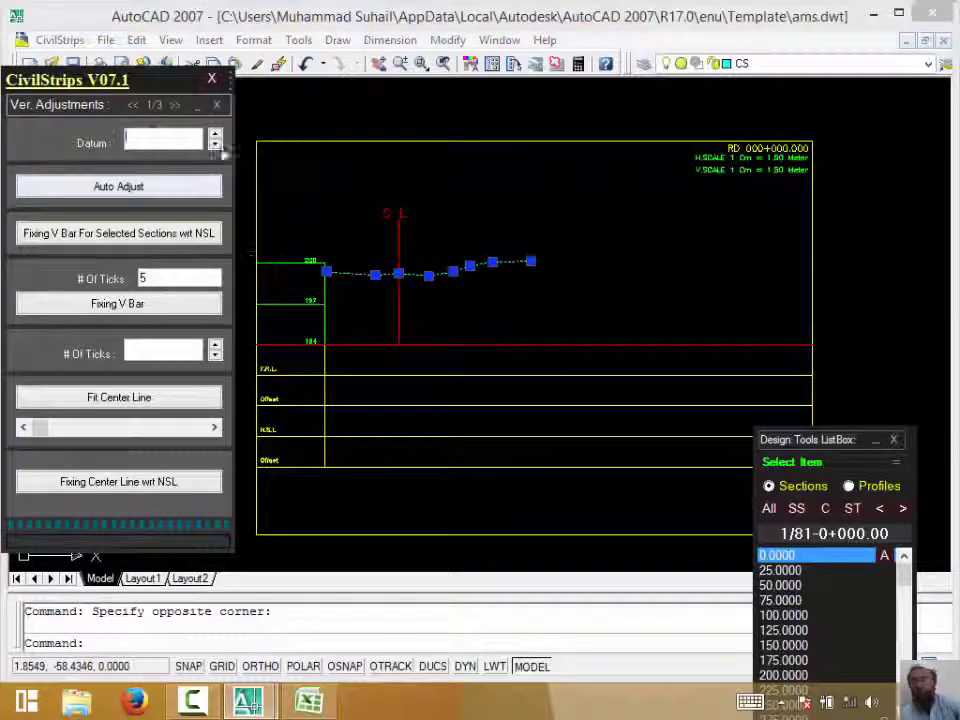
Step the section's Datum spinner to 191.00 and go to page 2/3
{"action": "left_click", "coordinate": [214, 140]}
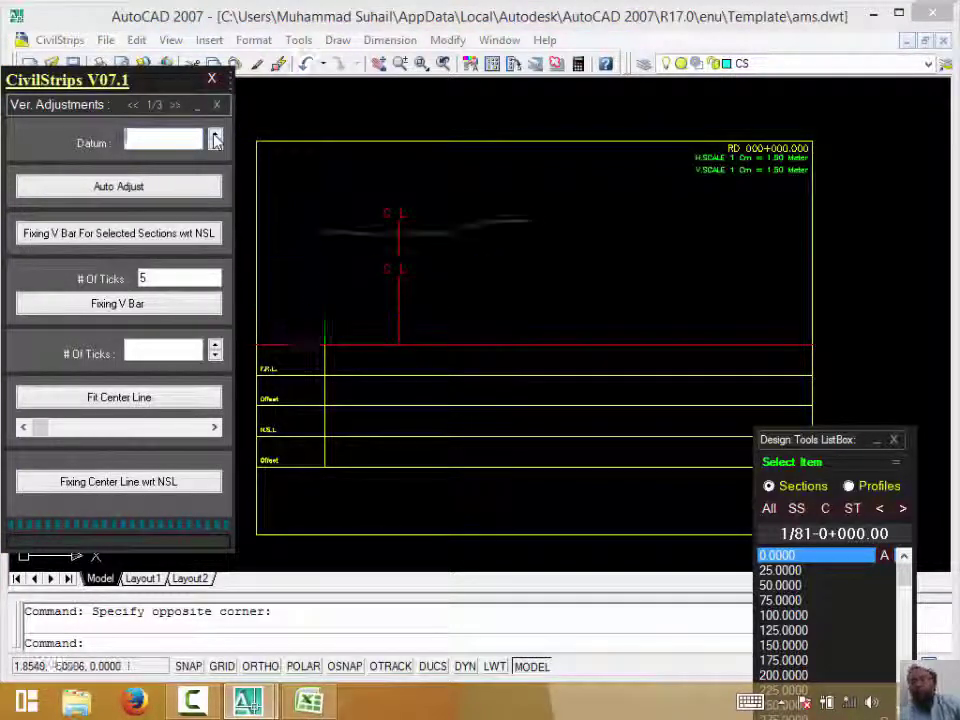
{"action": "left_click", "coordinate": [214, 147]}
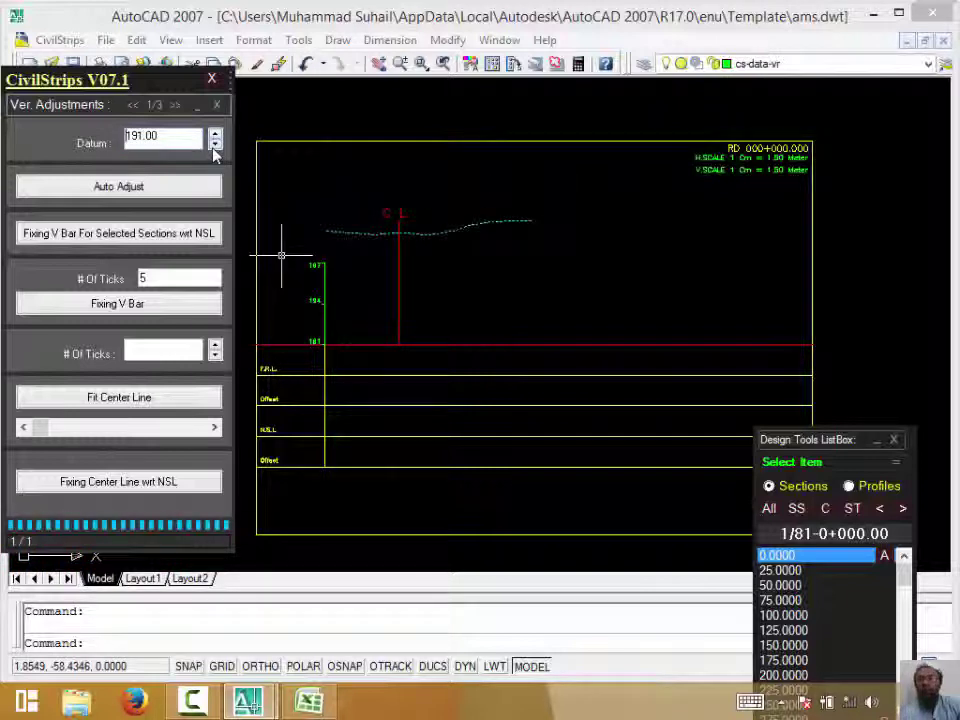
{"action": "left_click", "coordinate": [214, 147]}
{"action": "left_click", "coordinate": [214, 147]}
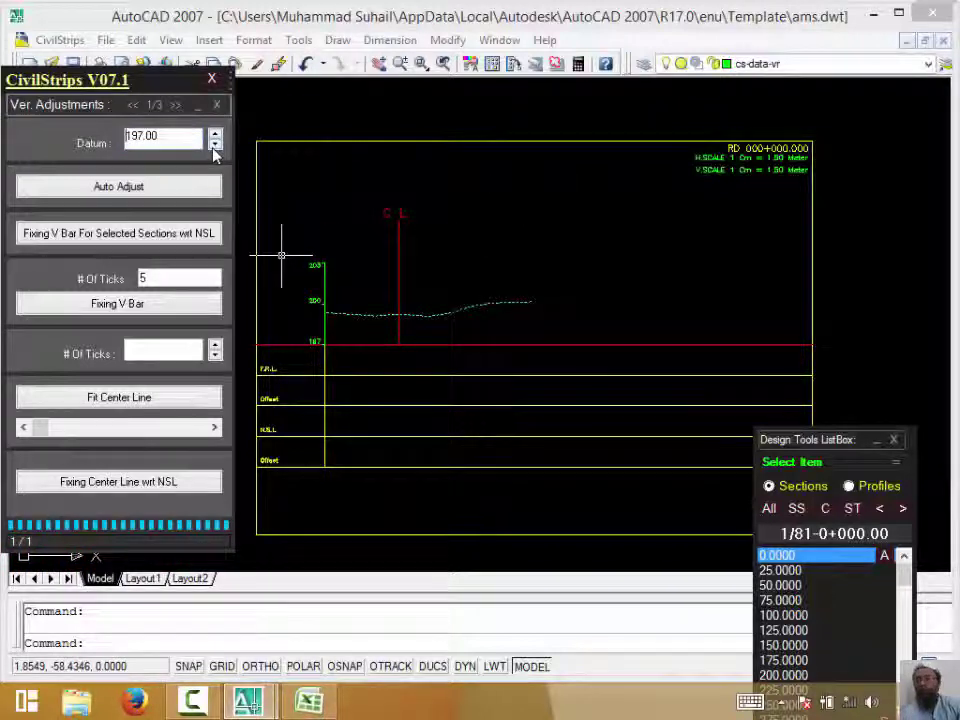
{"action": "left_click", "coordinate": [214, 146]}
{"action": "left_click", "coordinate": [214, 146]}
{"action": "left_click", "coordinate": [215, 146]}
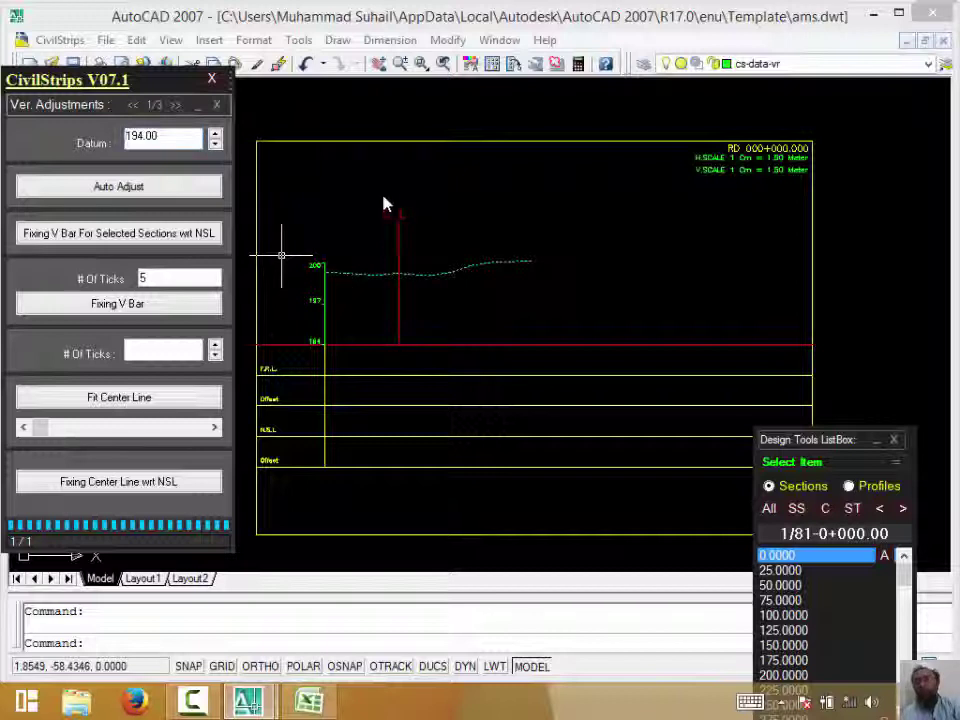
{"action": "left_click", "coordinate": [216, 144]}
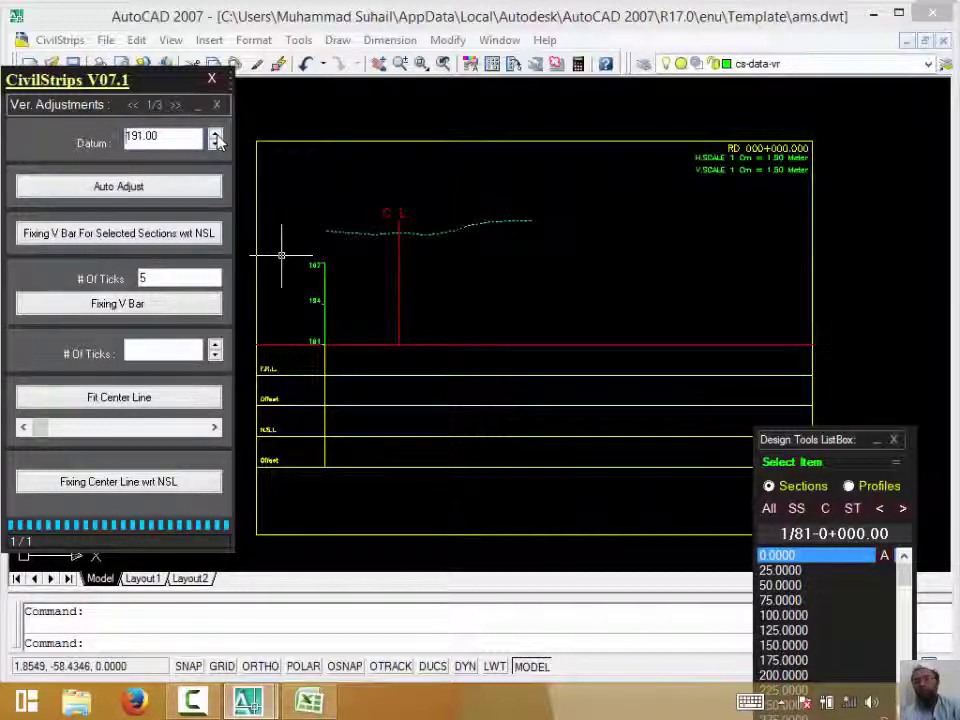
{"action": "left_click", "coordinate": [176, 106]}
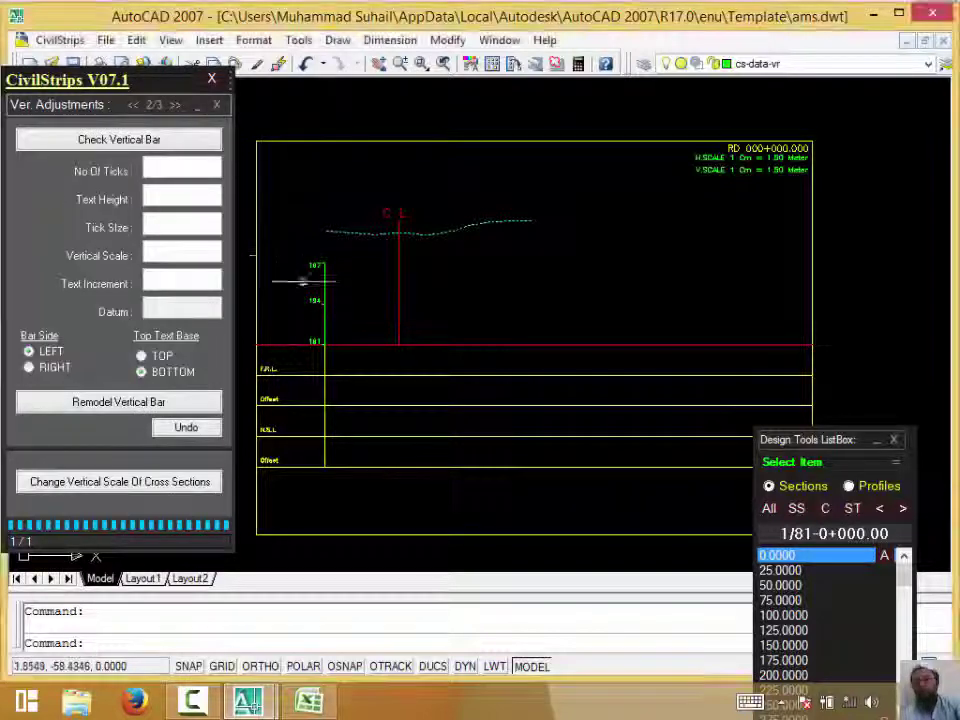
Check the section's vertical bar and remodel it with text increment 1 and 12 ticks
{"action": "left_click", "coordinate": [151, 143]}
{"action": "left_click", "coordinate": [364, 146]}
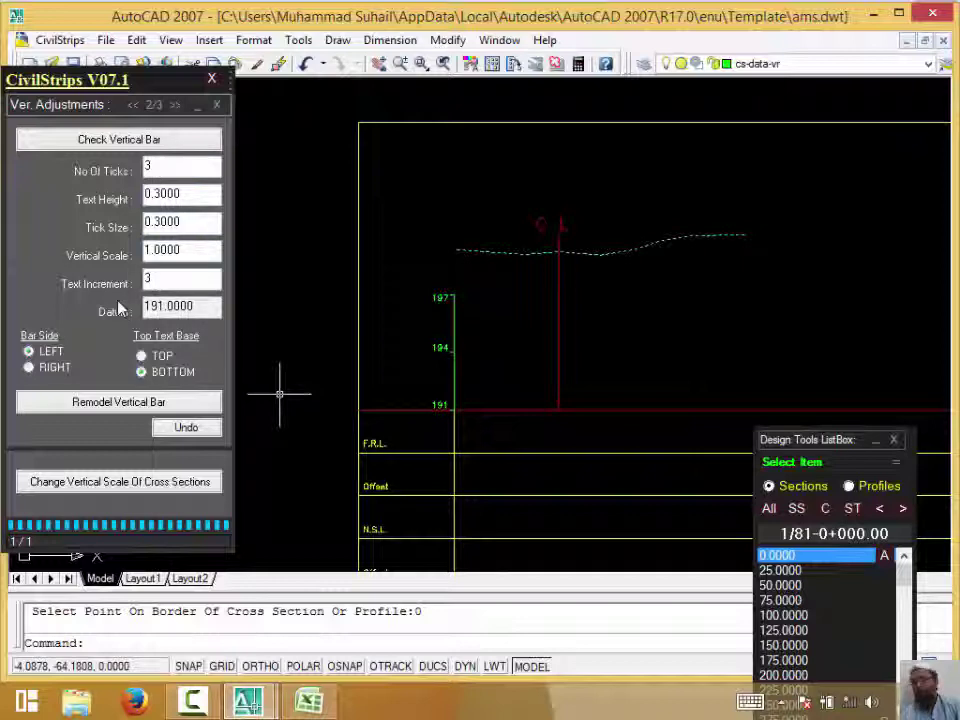
{"action": "left_click", "coordinate": [170, 280]}
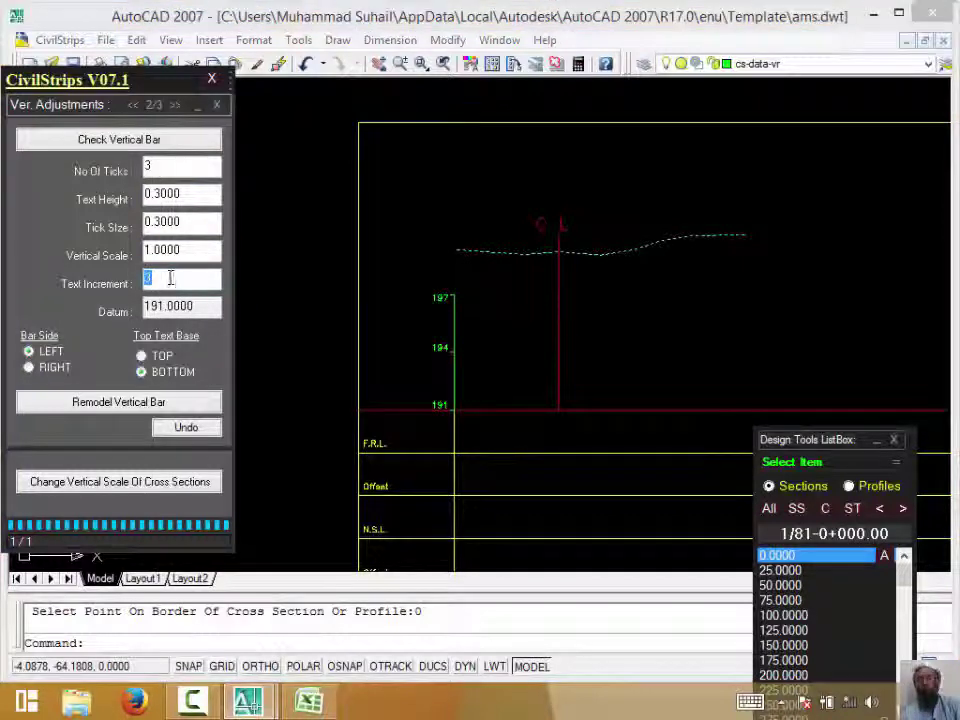
{"action": "type", "text": "1"}
{"action": "left_click", "coordinate": [125, 403]}
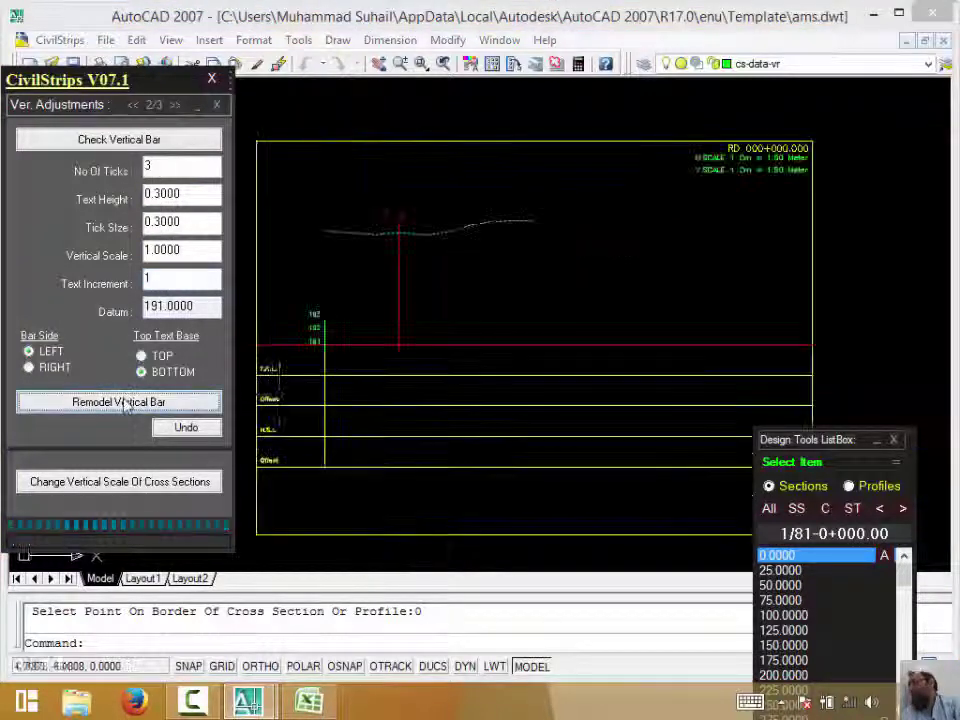
{"action": "double_click", "coordinate": [176, 163]}
{"action": "type", "text": "6"}
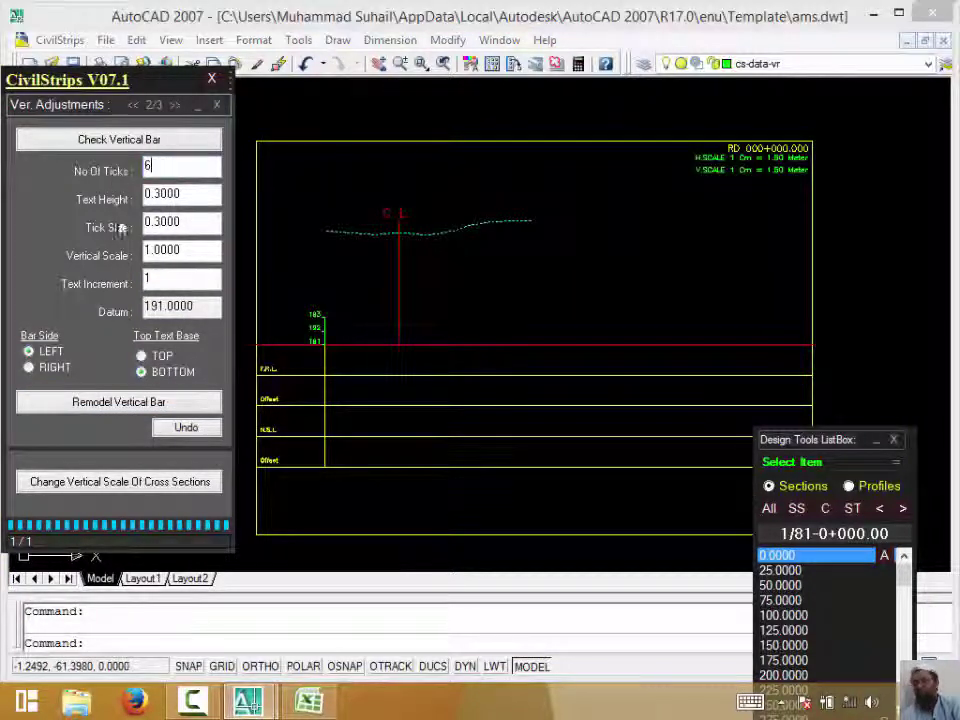
{"action": "left_click", "coordinate": [101, 405]}
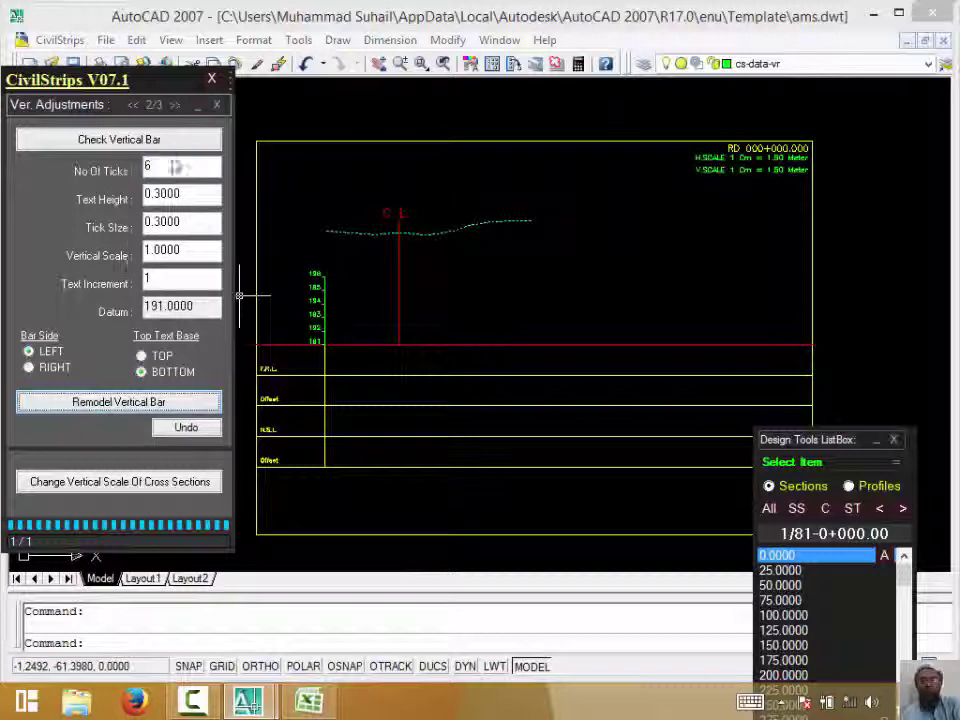
{"action": "double_click", "coordinate": [157, 166]}
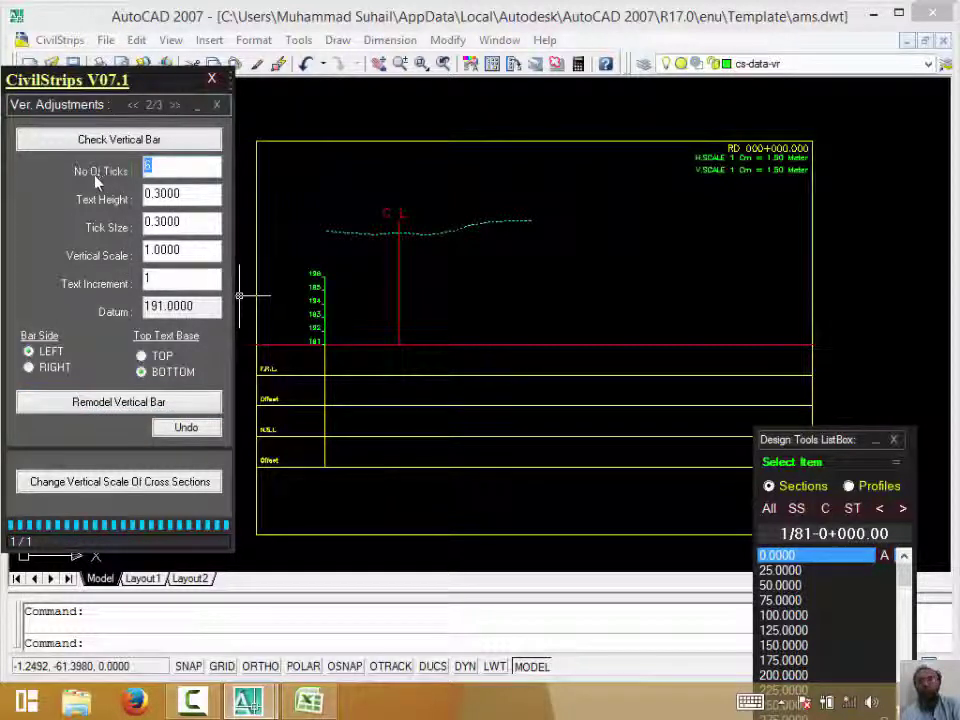
{"action": "type", "text": "12"}
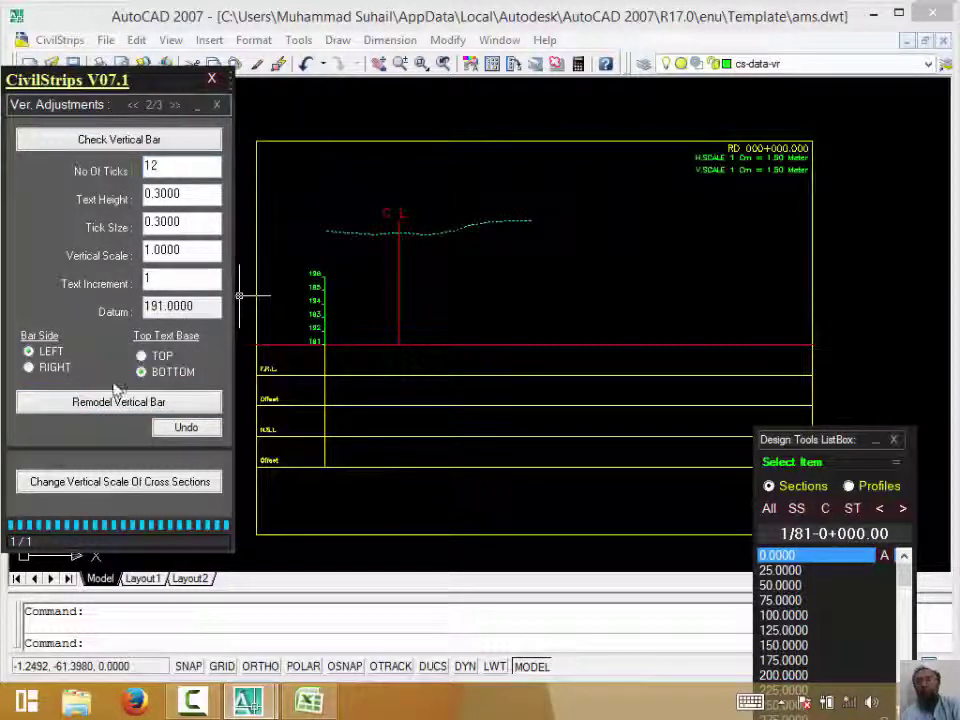
{"action": "left_click", "coordinate": [118, 405]}
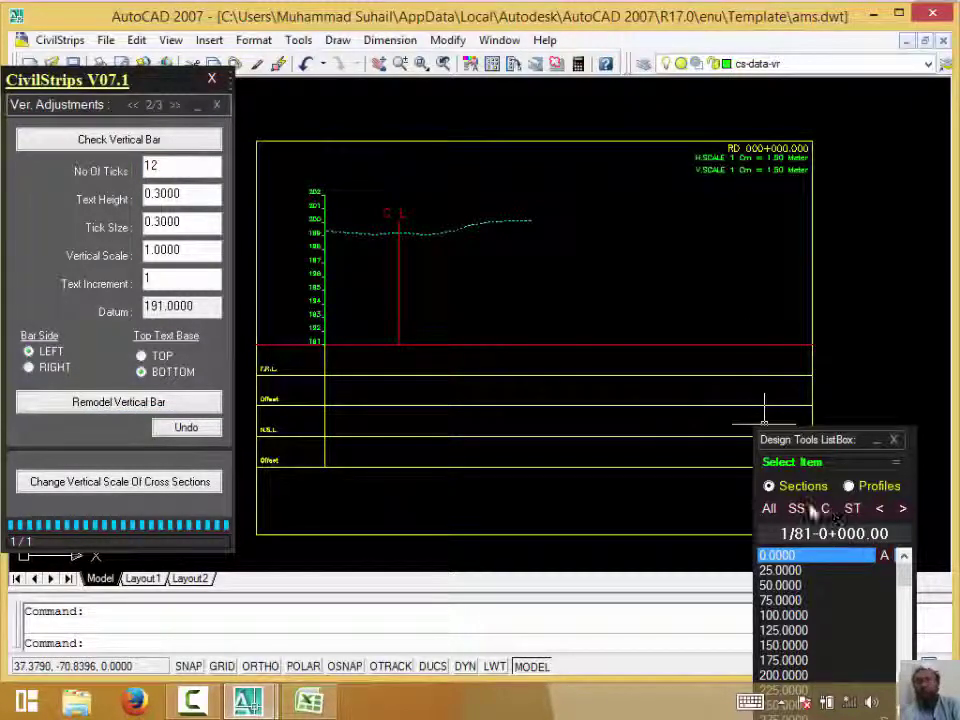
Remodel the 12-tick bar on all sections, then show 0+150 with the bar on the RIGHT
{"action": "left_click_drag", "start_coordinate": [825, 444], "coordinate": [819, 262]}
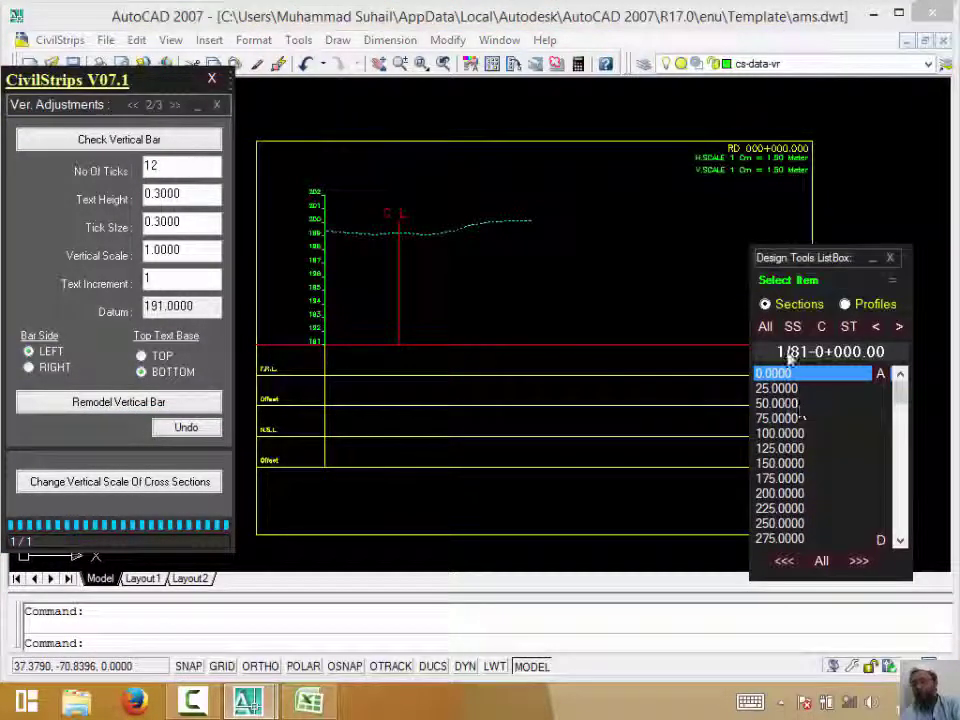
{"action": "left_click", "coordinate": [823, 562]}
{"action": "left_click", "coordinate": [90, 404]}
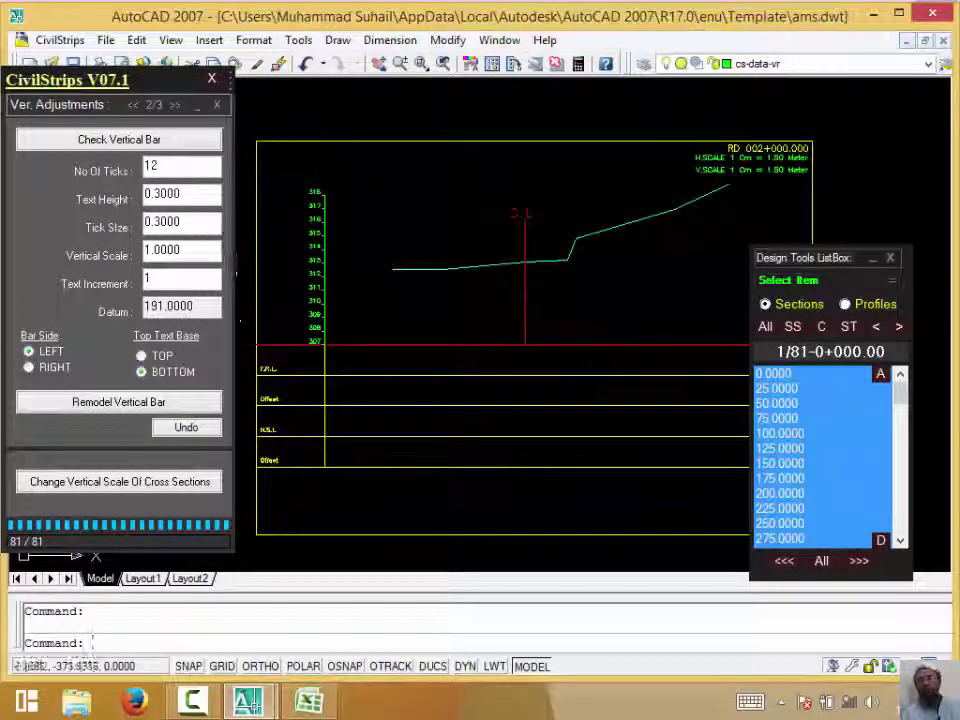
{"action": "left_click", "coordinate": [770, 463]}
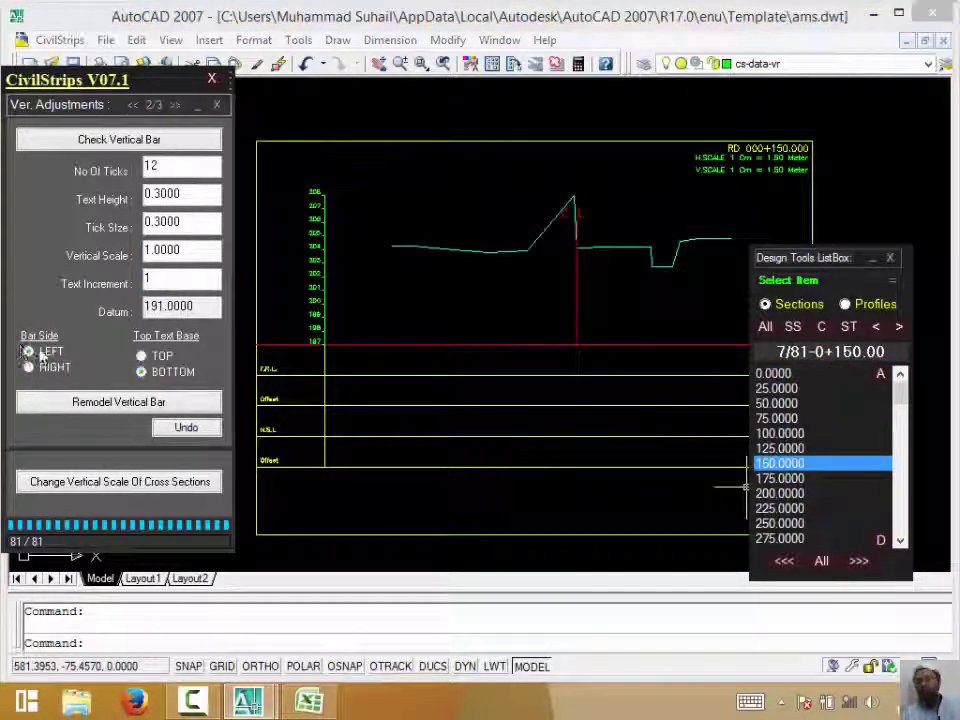
{"action": "left_click", "coordinate": [35, 367]}
Remodel section 0+150's vertical bar on the right side, then move it back to the left
{"action": "left_click", "coordinate": [70, 405]}
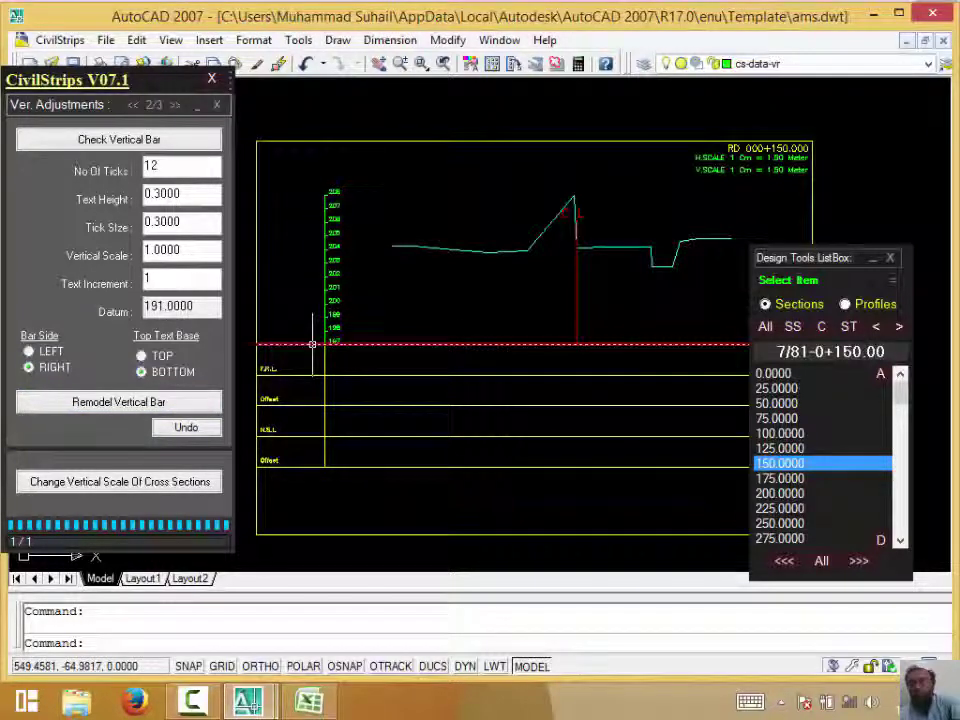
{"action": "left_click", "coordinate": [29, 351]}
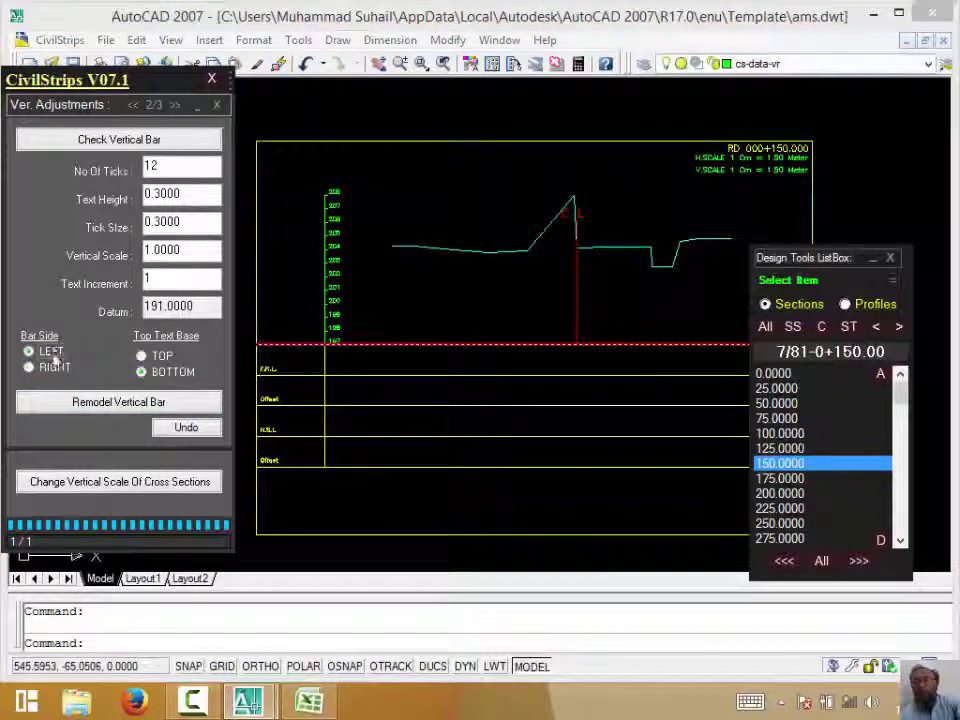
{"action": "left_click", "coordinate": [70, 405]}
Set Top Text Base to TOP, remodel the bar, and inspect the 204 label
{"action": "left_click", "coordinate": [170, 372]}
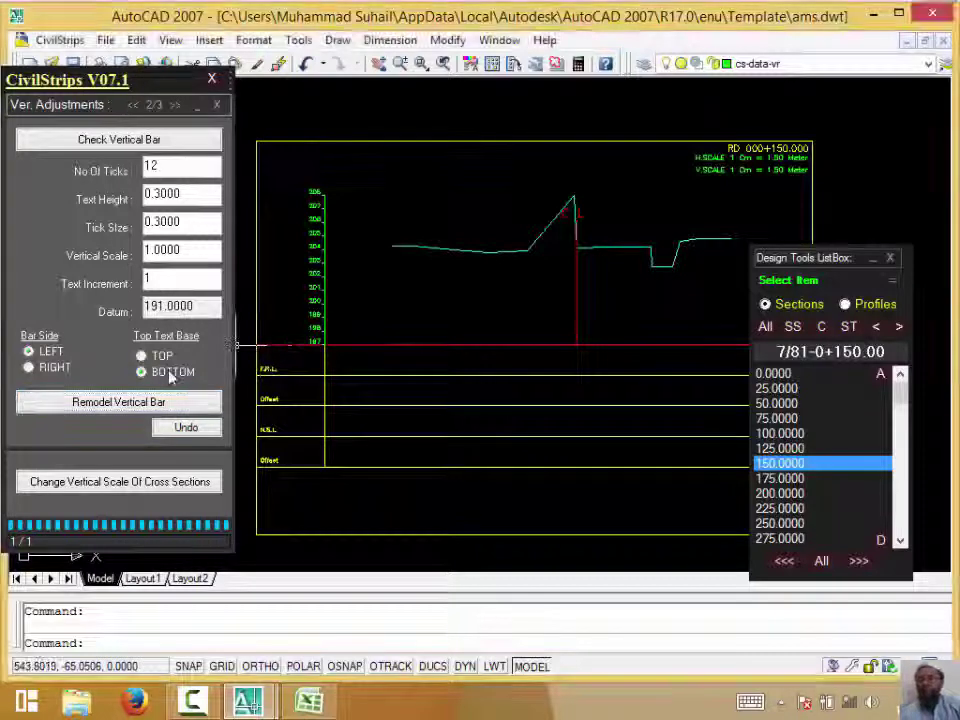
{"action": "left_click", "coordinate": [165, 358]}
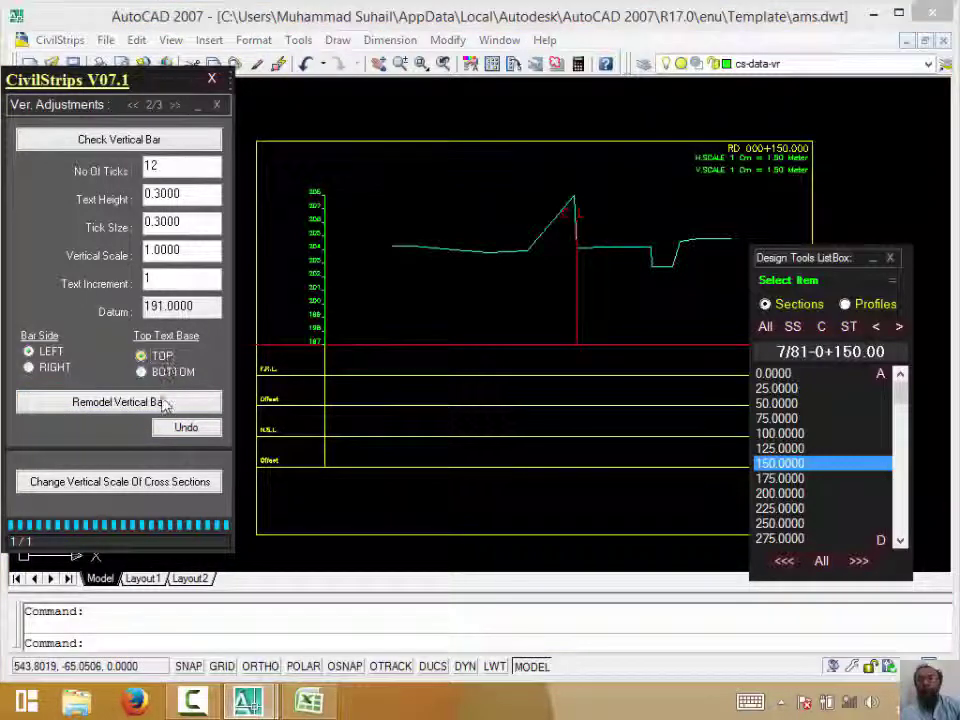
{"action": "left_click", "coordinate": [158, 402]}
{"action": "scroll", "coordinate": [320, 235], "scroll_direction": "up", "scroll_amount": 5}
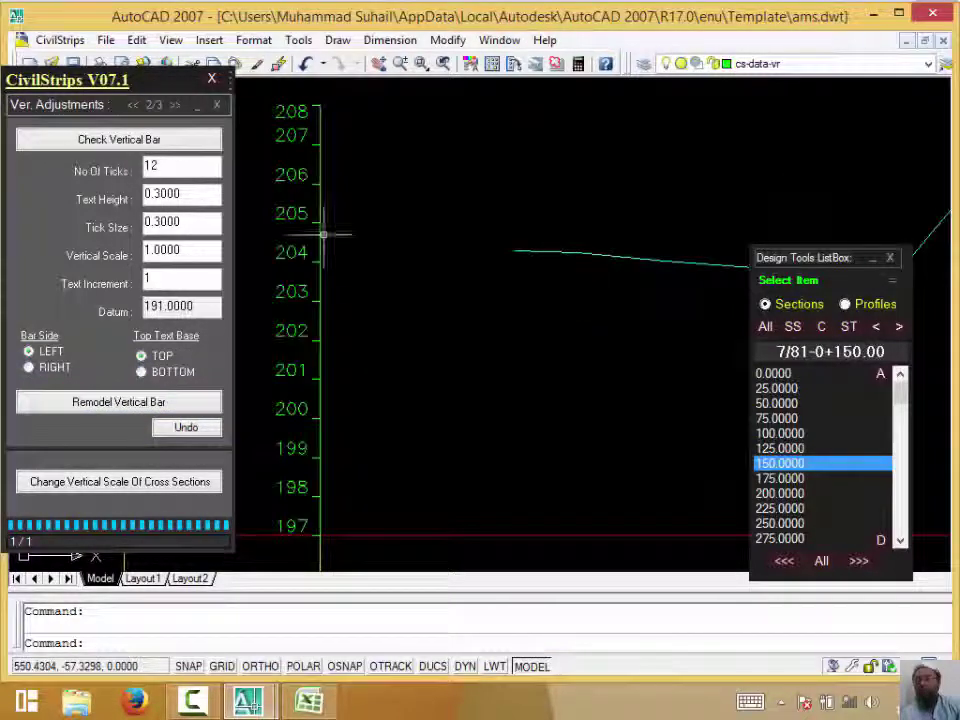
{"action": "middle_click_drag", "start_coordinate": [345, 110], "coordinate": [352, 208]}
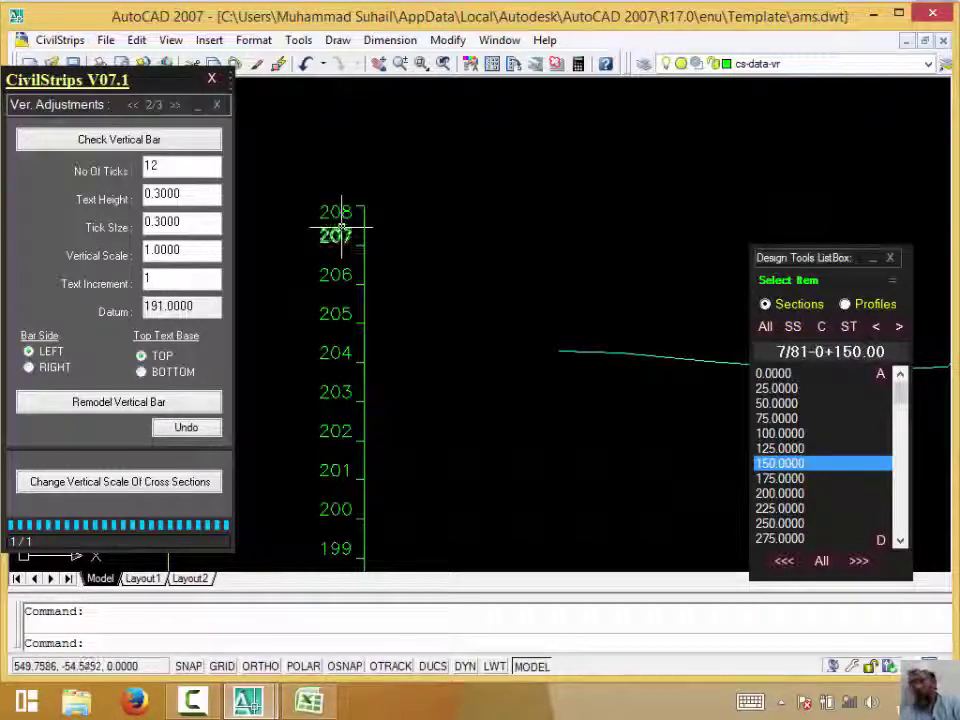
{"action": "left_click", "coordinate": [338, 357]}
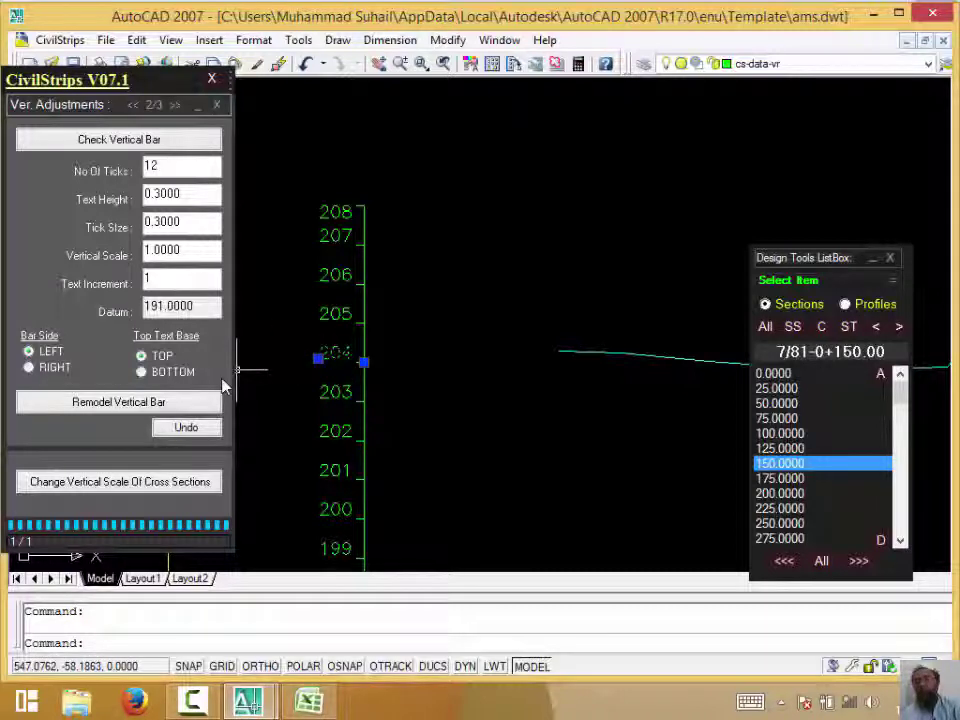
{"action": "key", "text": "Escape"}
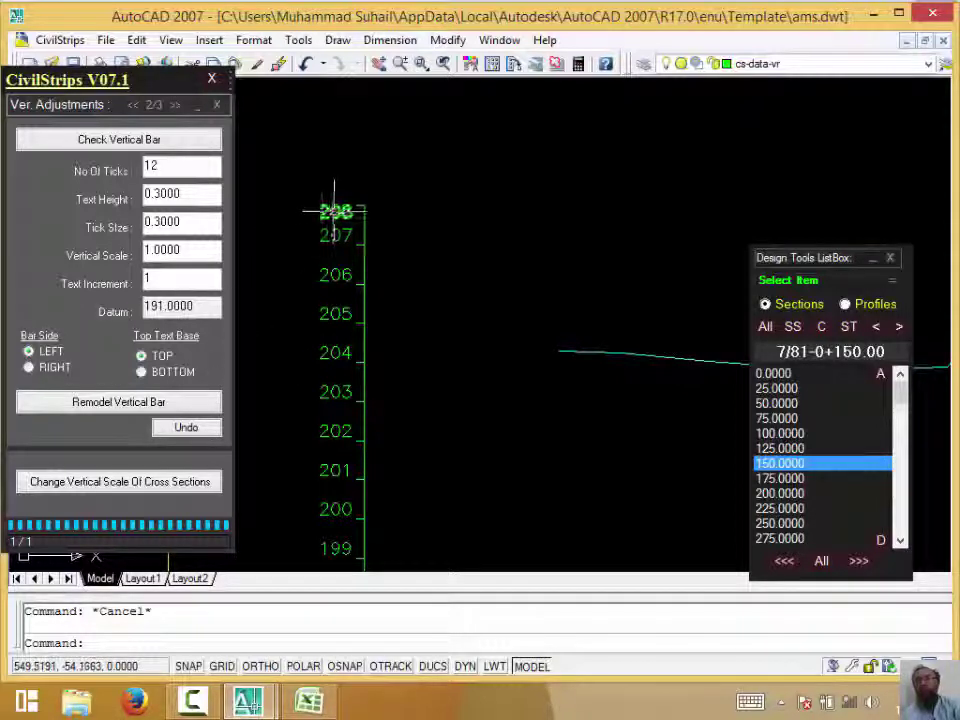
Remodel the bar with Top Text Base BOTTOM so labels sit below the ticks
{"action": "left_click", "coordinate": [157, 376]}
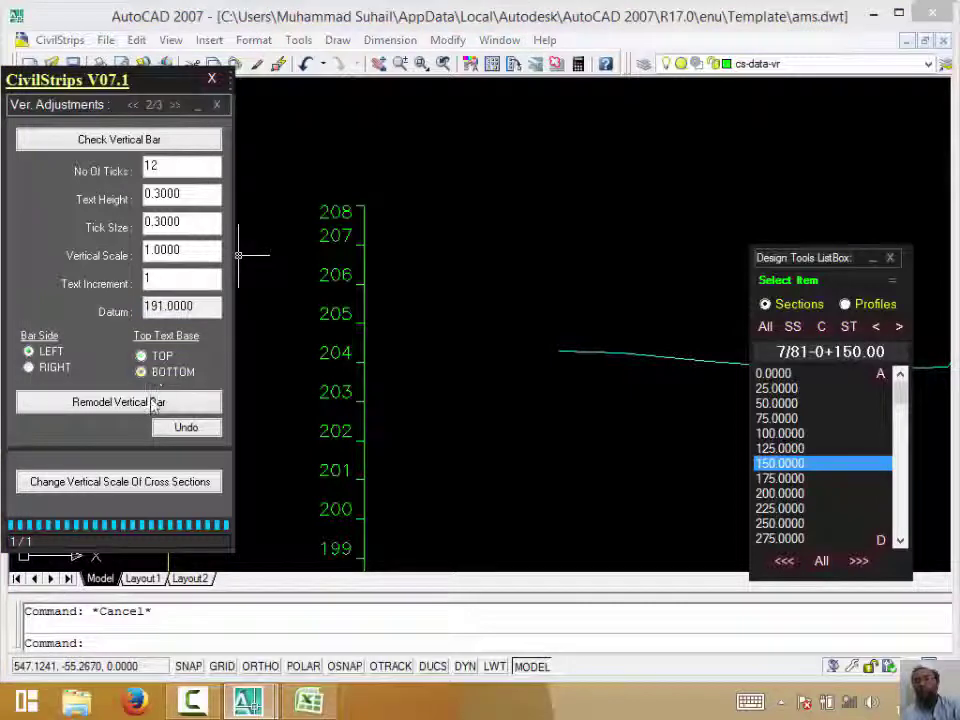
{"action": "left_click", "coordinate": [154, 401]}
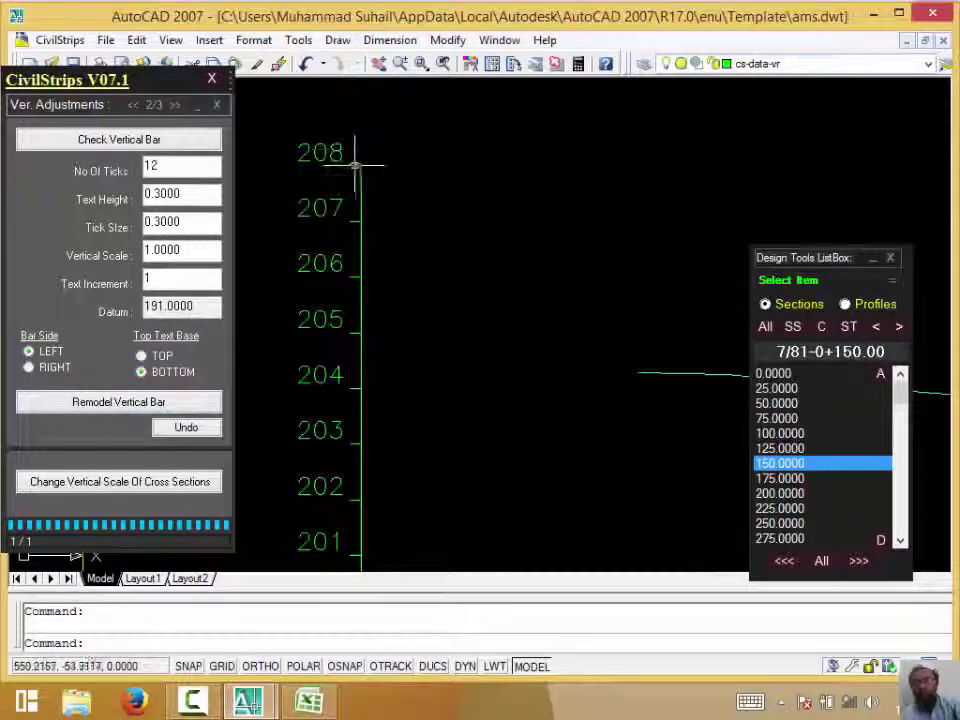
{"action": "scroll", "coordinate": [342, 290], "scroll_direction": "down", "scroll_amount": 5}
{"action": "scroll", "coordinate": [338, 285], "scroll_direction": "up", "scroll_amount": 2}
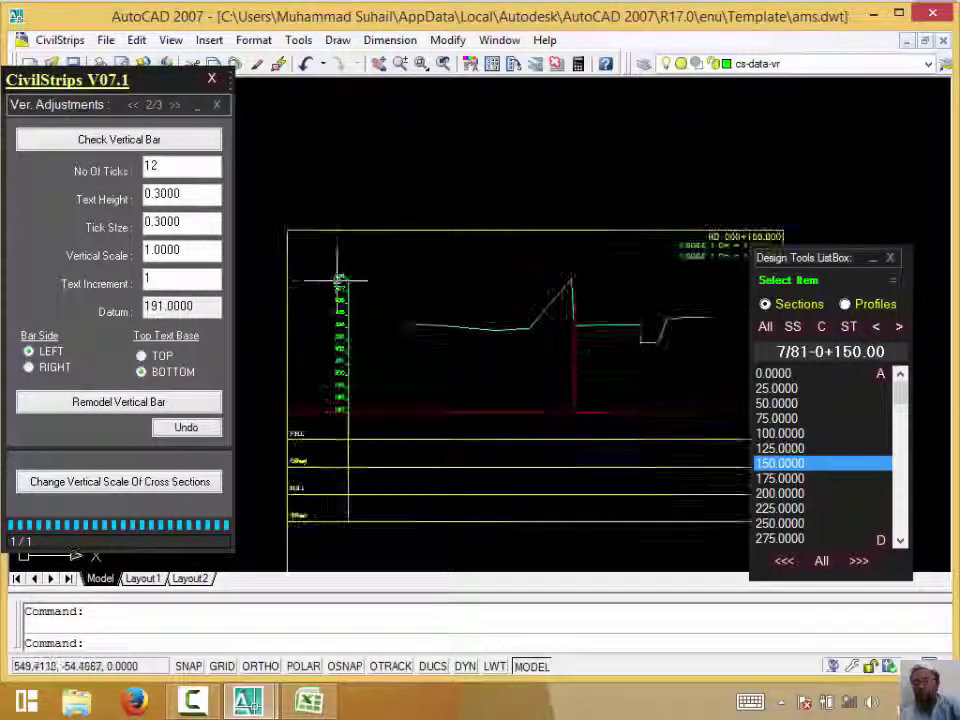
{"action": "scroll", "coordinate": [364, 270], "scroll_direction": "down", "scroll_amount": 3}
{"action": "mouse_move", "coordinate": [364, 272]}
{"action": "middle_mouse_down"}
{"action": "mouse_move", "coordinate": [284, 306]}
{"action": "mouse_move", "coordinate": [318, 295]}
{"action": "middle_mouse_up"}
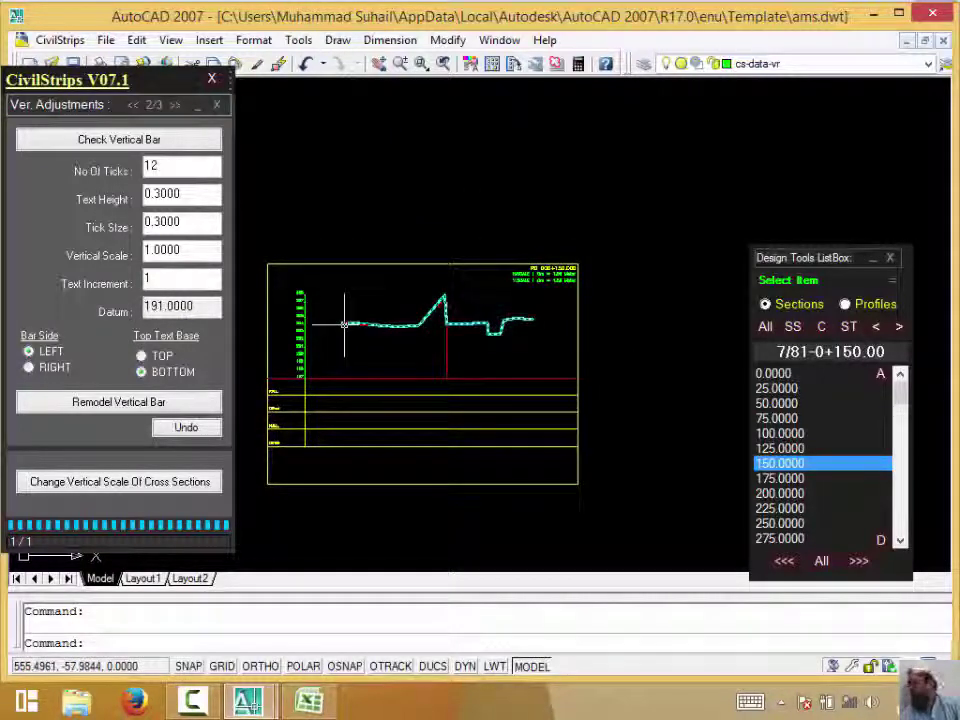
{"action": "scroll", "coordinate": [293, 289], "scroll_direction": "up", "scroll_amount": 3}
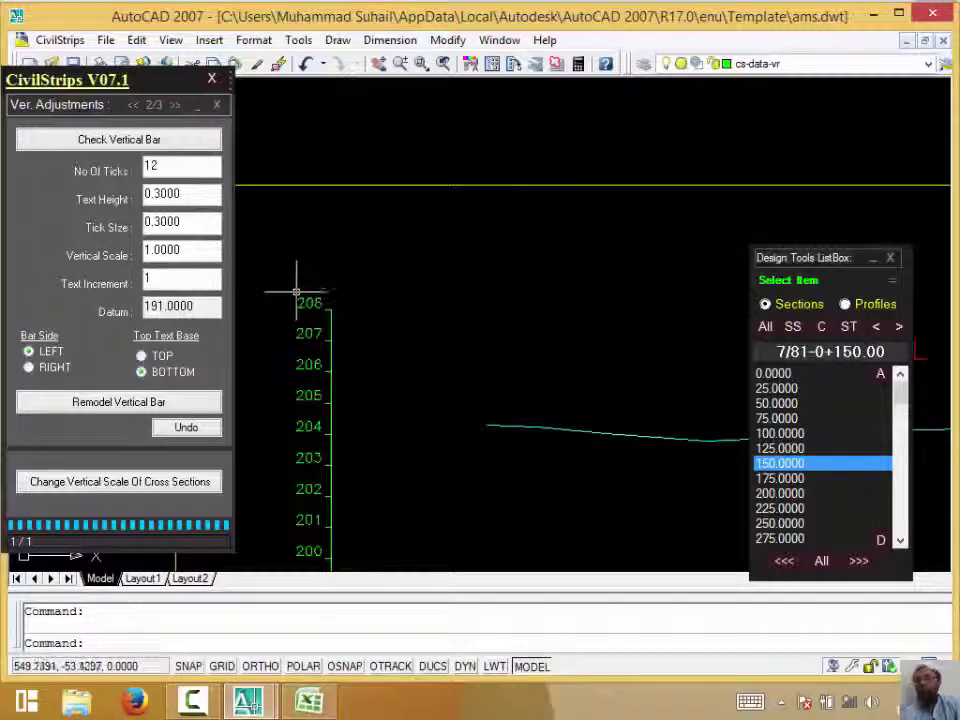
{"action": "scroll", "coordinate": [300, 279], "scroll_direction": "up", "scroll_amount": 2}
{"action": "scroll", "coordinate": [343, 332], "scroll_direction": "up", "scroll_amount": 2}
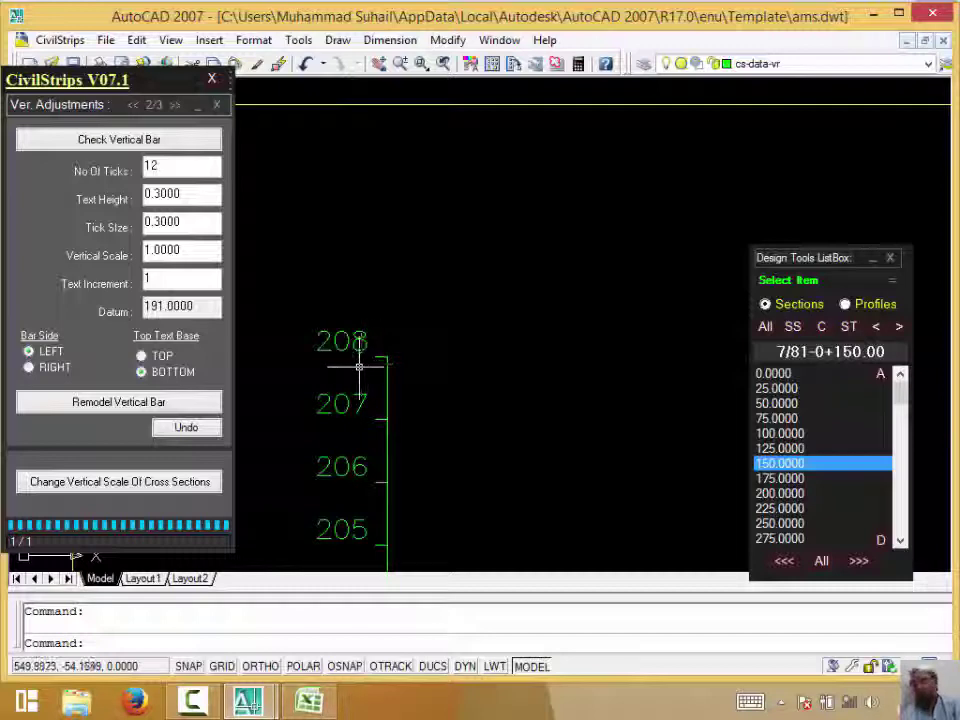
Restore the labels above the ticks with TOP and remodel the bar, labelled 197 to 208
{"action": "left_click", "coordinate": [141, 355]}
{"action": "left_click", "coordinate": [145, 405]}
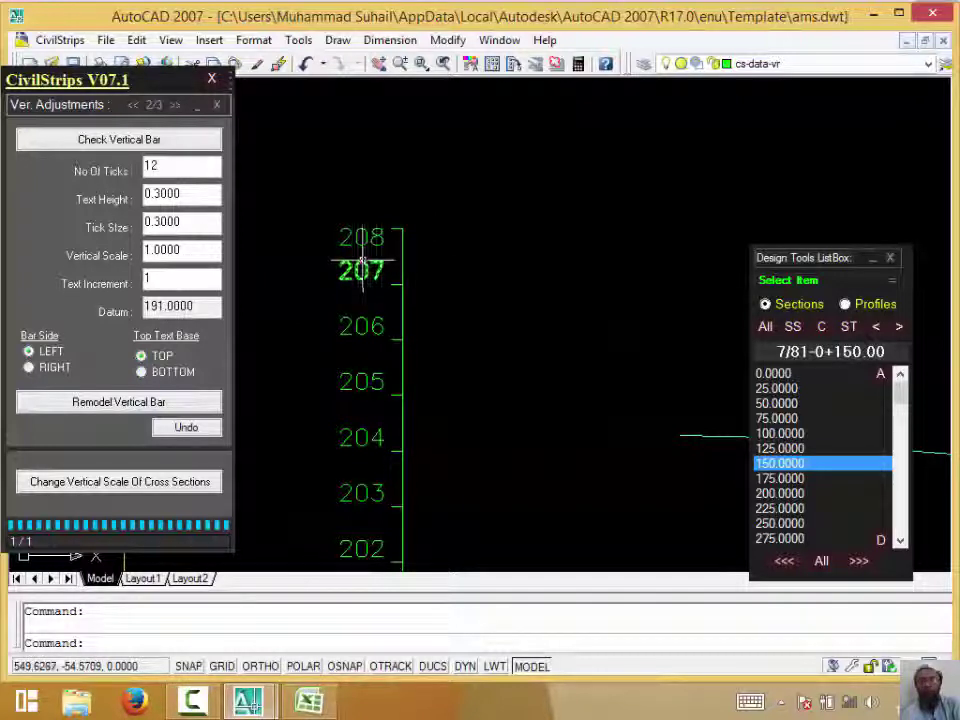
{"action": "left_click", "coordinate": [368, 236]}
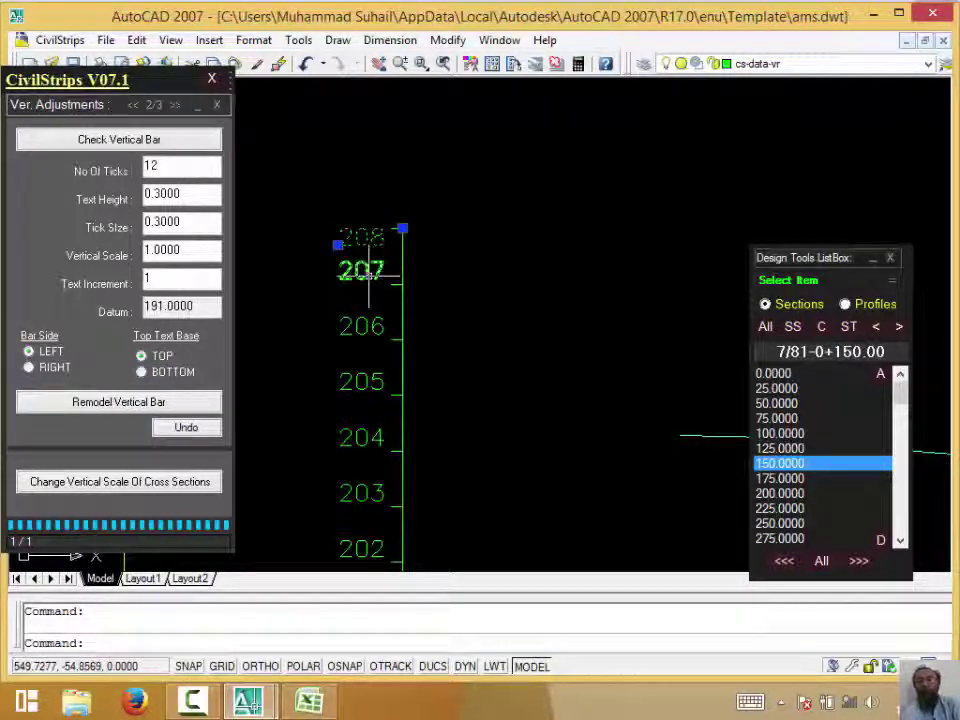
{"action": "key", "text": "Escape"}
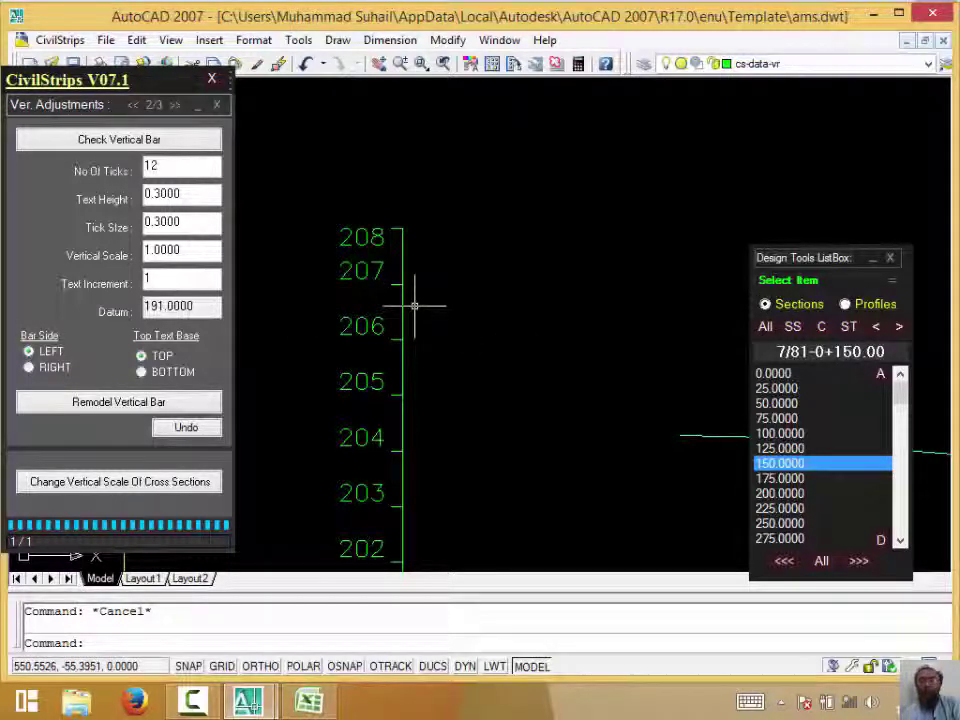
{"action": "scroll", "coordinate": [414, 302], "scroll_direction": "down", "scroll_amount": 5}
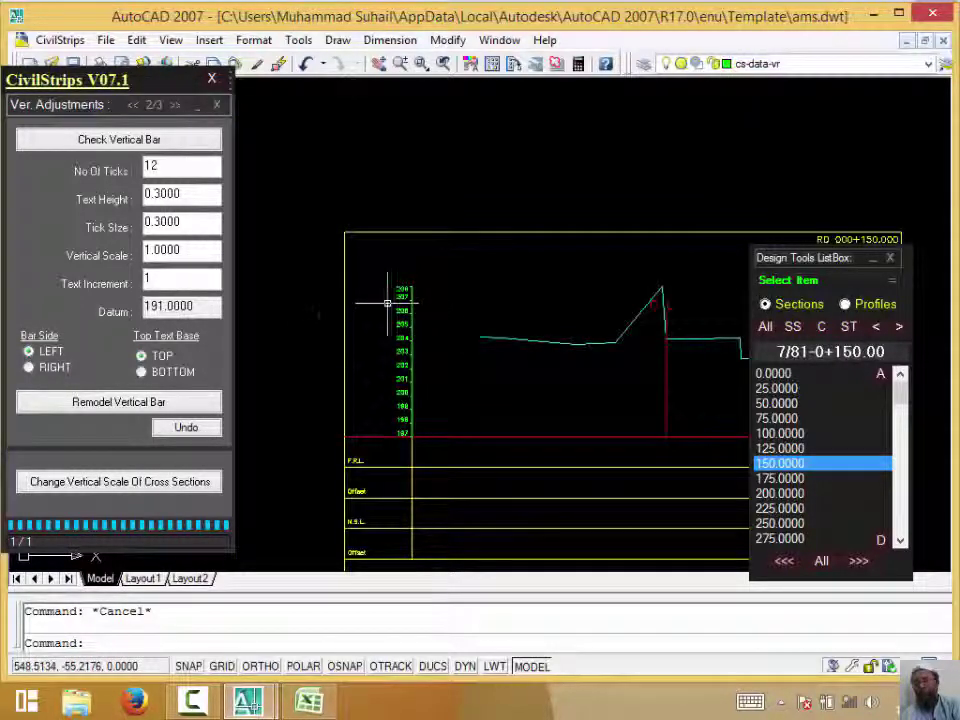
{"action": "middle_click_drag", "start_coordinate": [396, 306], "coordinate": [326, 317]}
Select the datum value and switch the panel back to page 1/3
{"action": "left_click", "coordinate": [172, 280]}
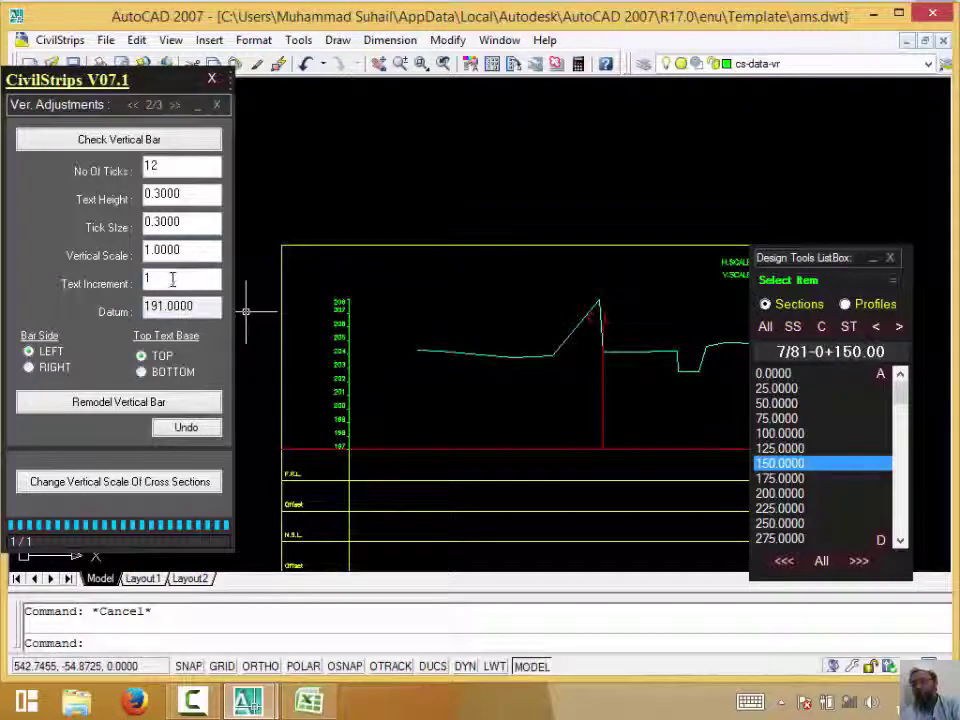
{"action": "double_click", "coordinate": [176, 249]}
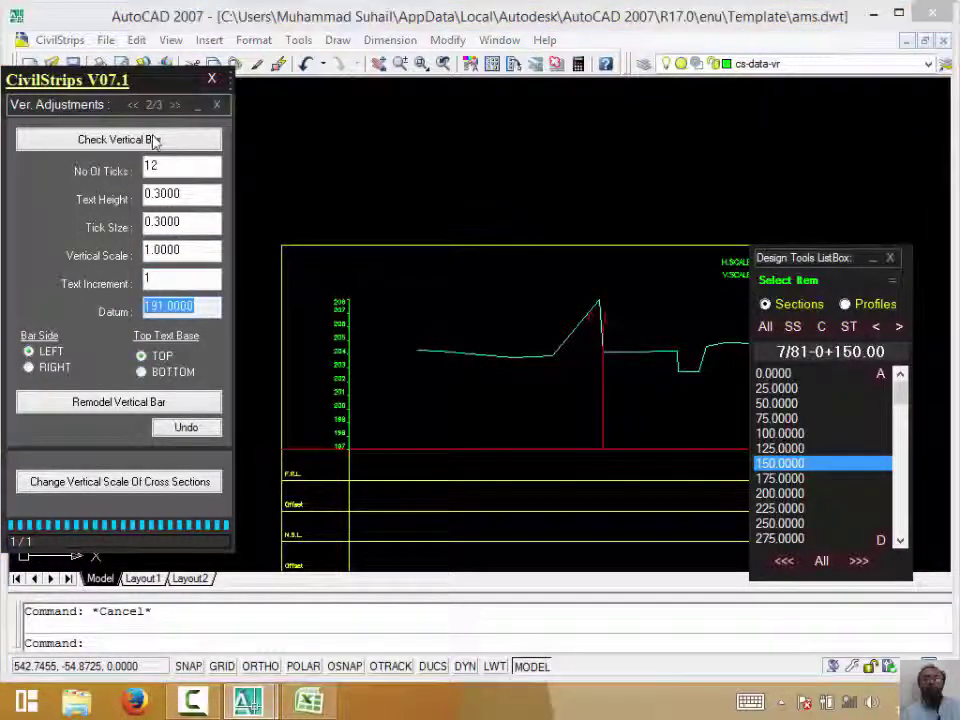
{"action": "left_click", "coordinate": [131, 104]}
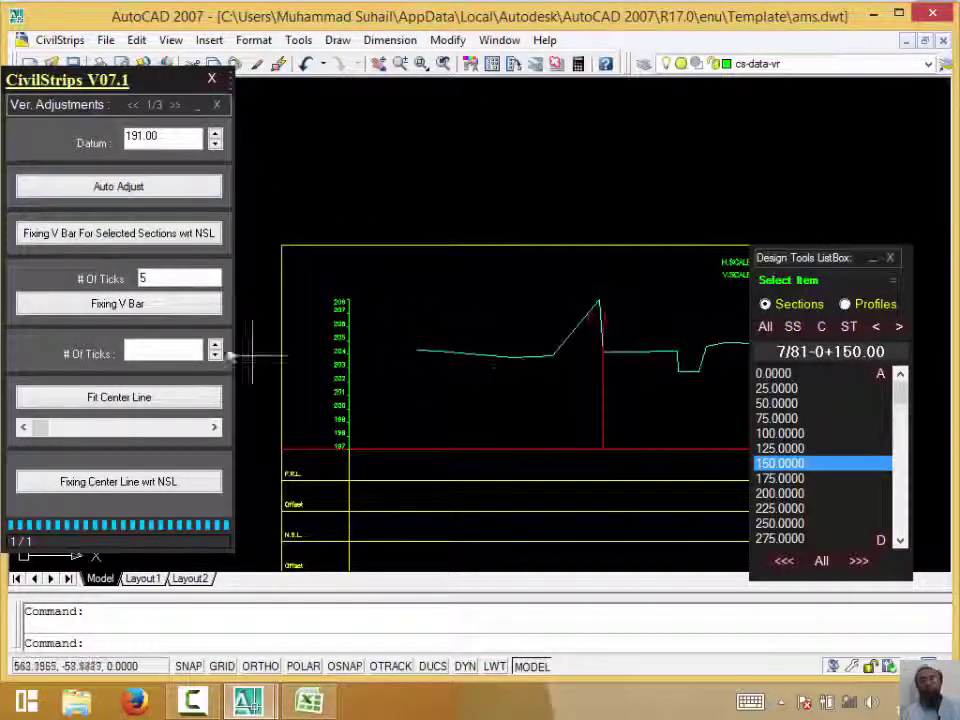
Auto-adjust the current section's datum, then sections 25 through 150
{"action": "left_click", "coordinate": [147, 198]}
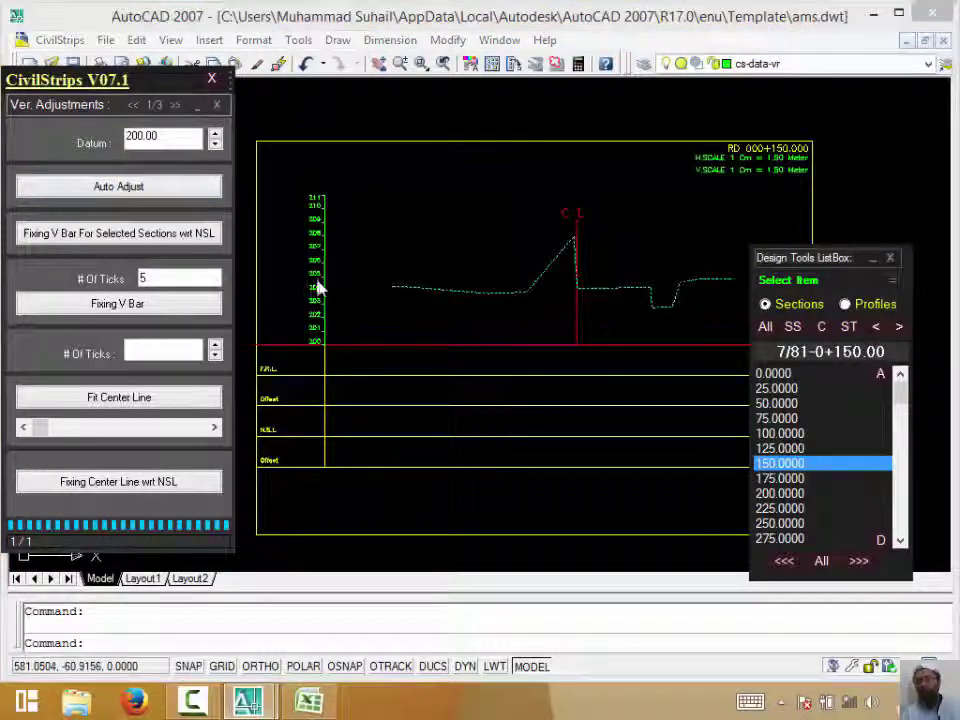
{"action": "left_click", "coordinate": [812, 388]}
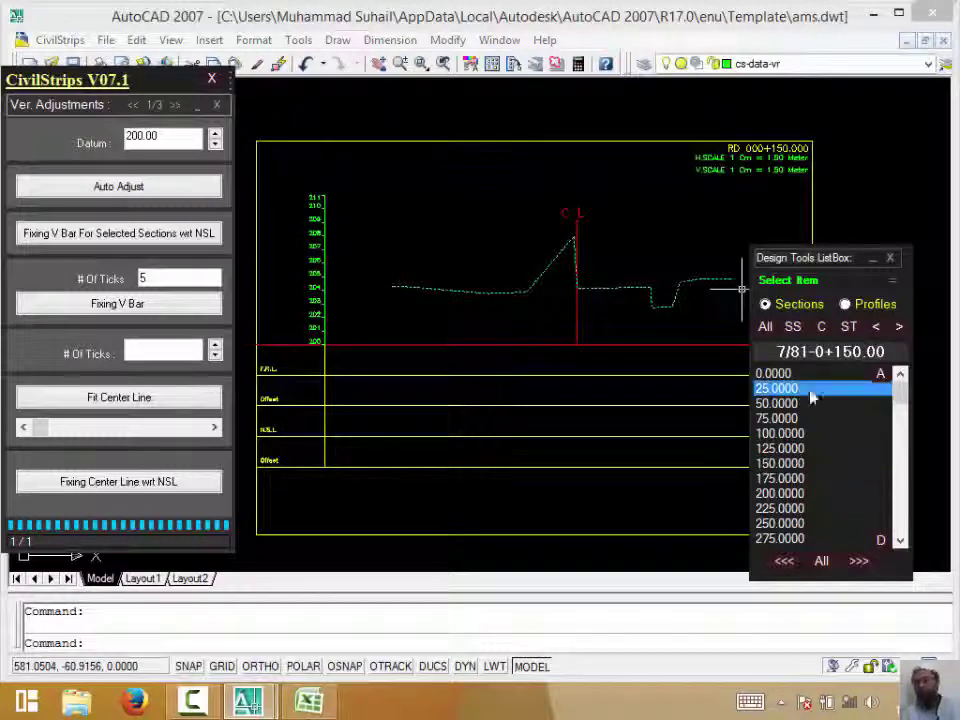
{"action": "left_click", "coordinate": [880, 463], "text": "shift"}
{"action": "left_click", "coordinate": [170, 188]}
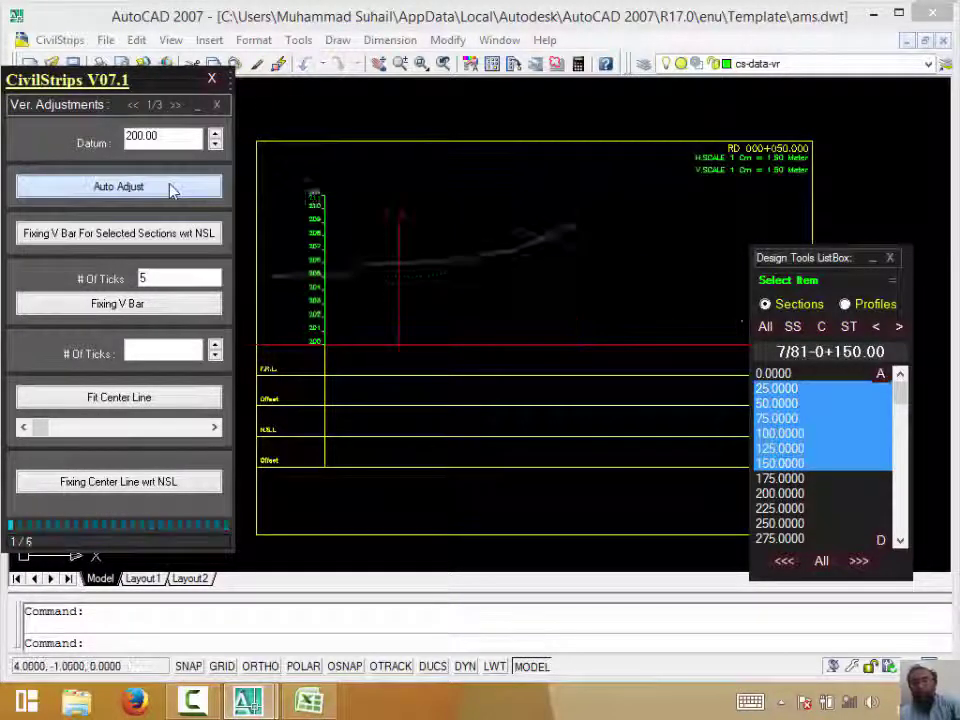
Review sections 0+050, 0+100 and 0+125, the last at datum 199.00
{"action": "left_click", "coordinate": [805, 403]}
{"action": "left_click", "coordinate": [808, 433]}
{"action": "left_click", "coordinate": [805, 448]}
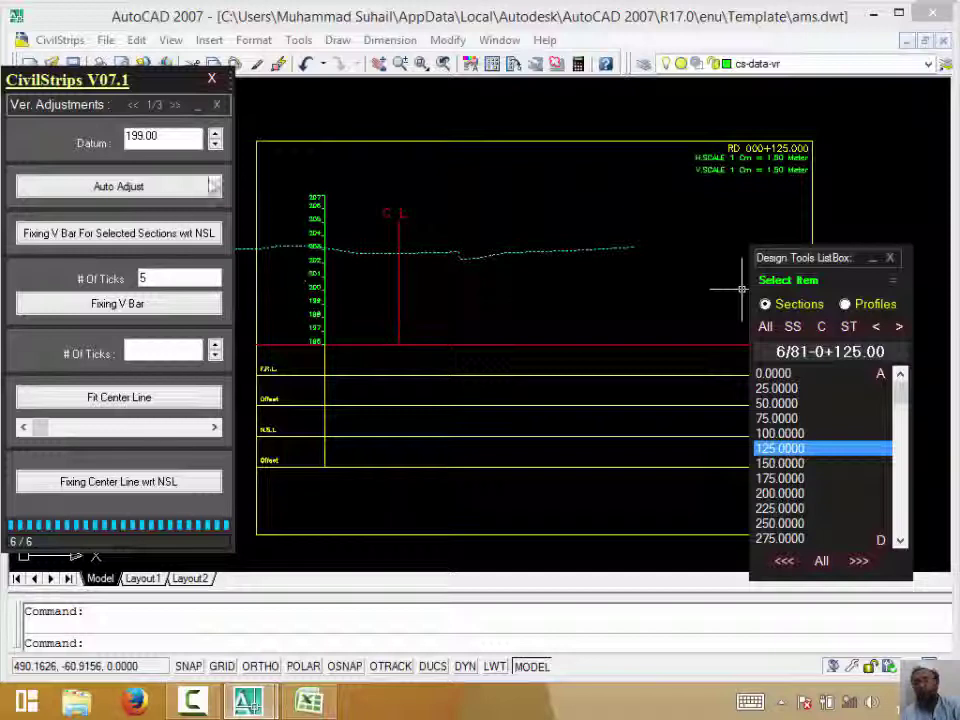
Run Auto Adjust on all 81 sections, ending at datum 310.00, and show section 0+050
{"action": "left_click", "coordinate": [834, 563]}
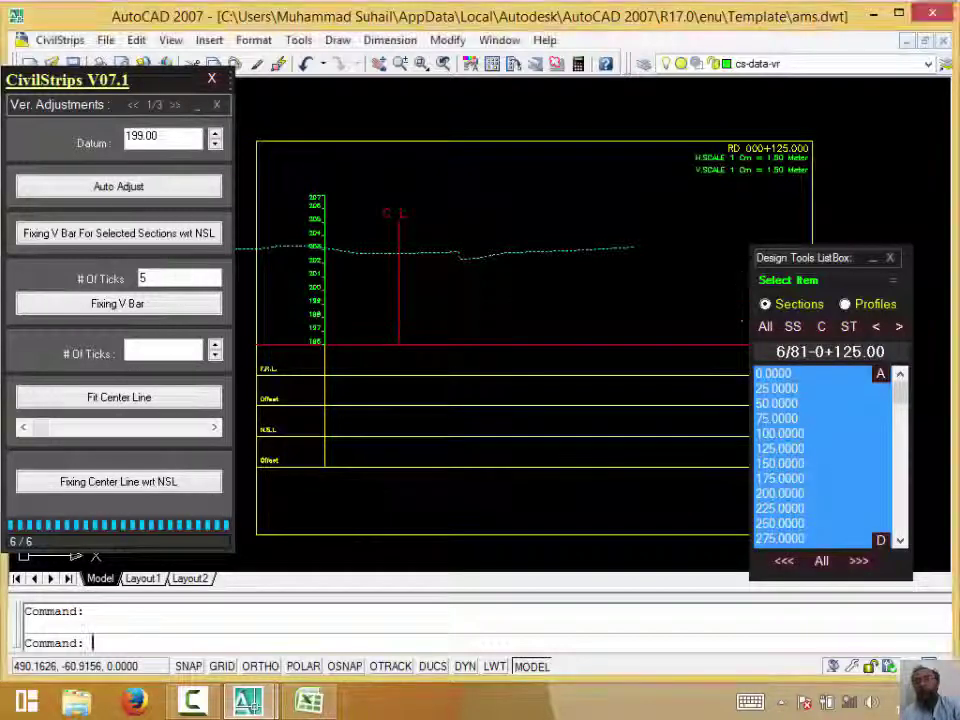
{"action": "left_click", "coordinate": [124, 186]}
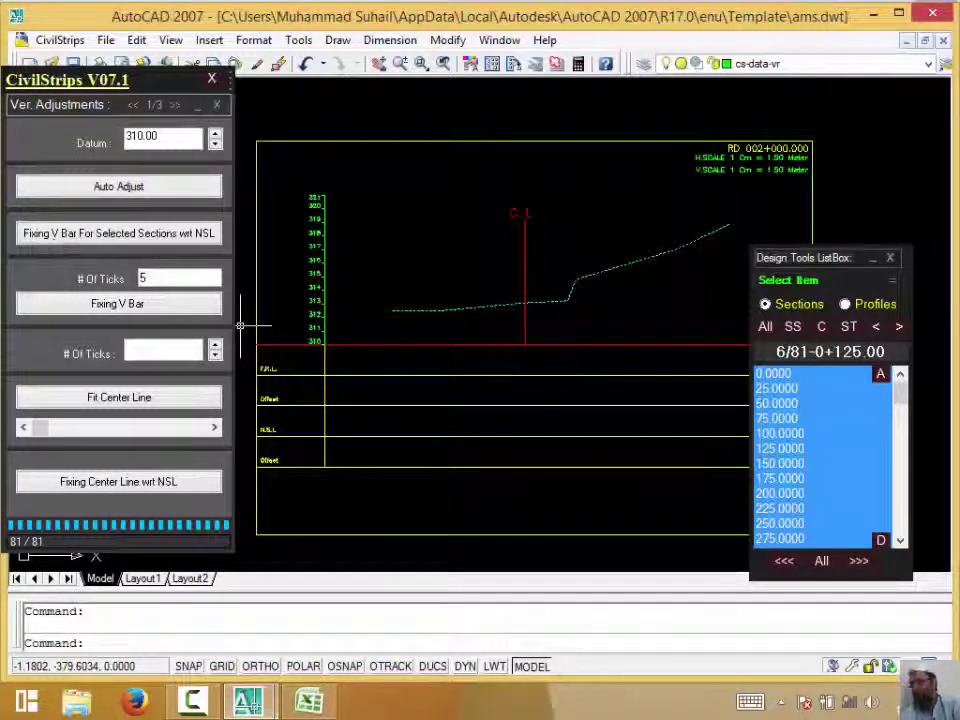
{"action": "left_click", "coordinate": [800, 403]}
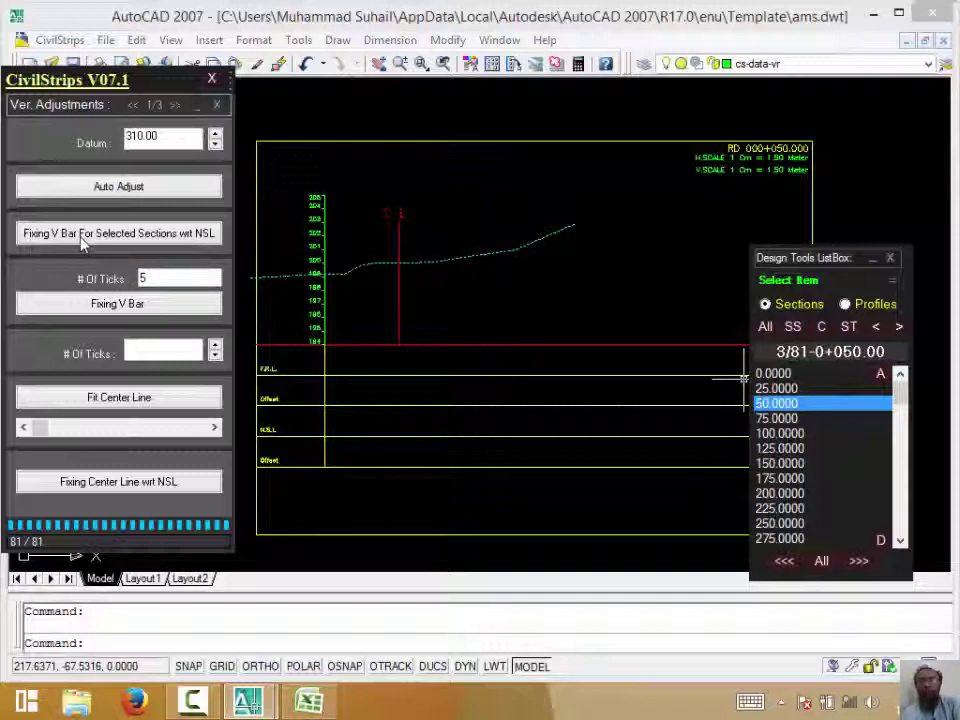
Fit the vertical bar to the natural surface, drop the profile's end point, and refit
{"action": "left_click", "coordinate": [85, 241]}
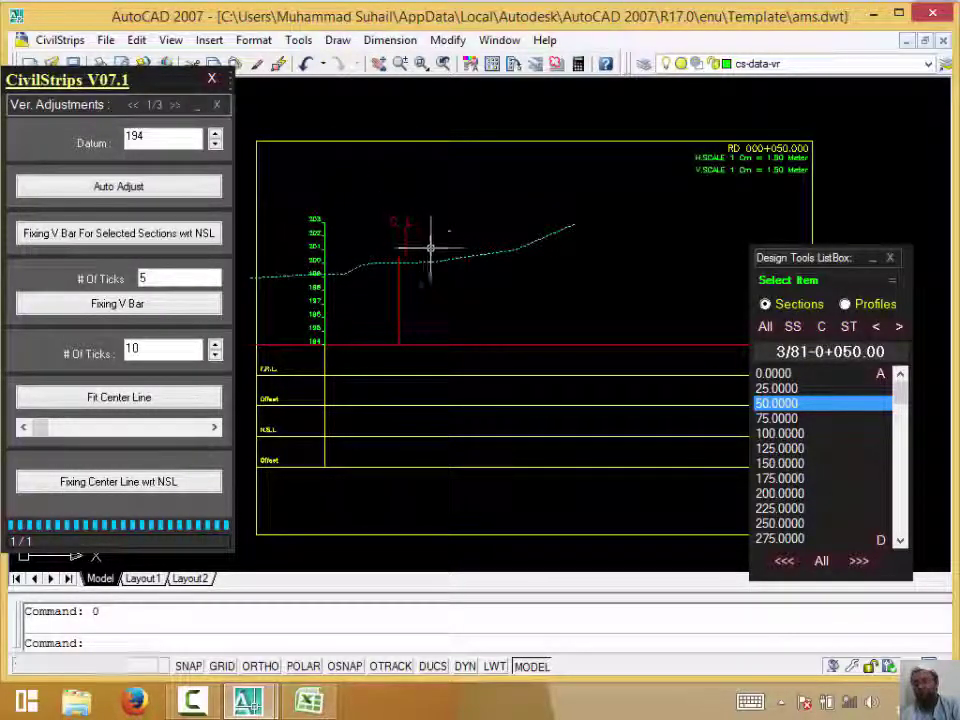
{"action": "left_click_drag", "start_coordinate": [574, 214], "coordinate": [561, 246]}
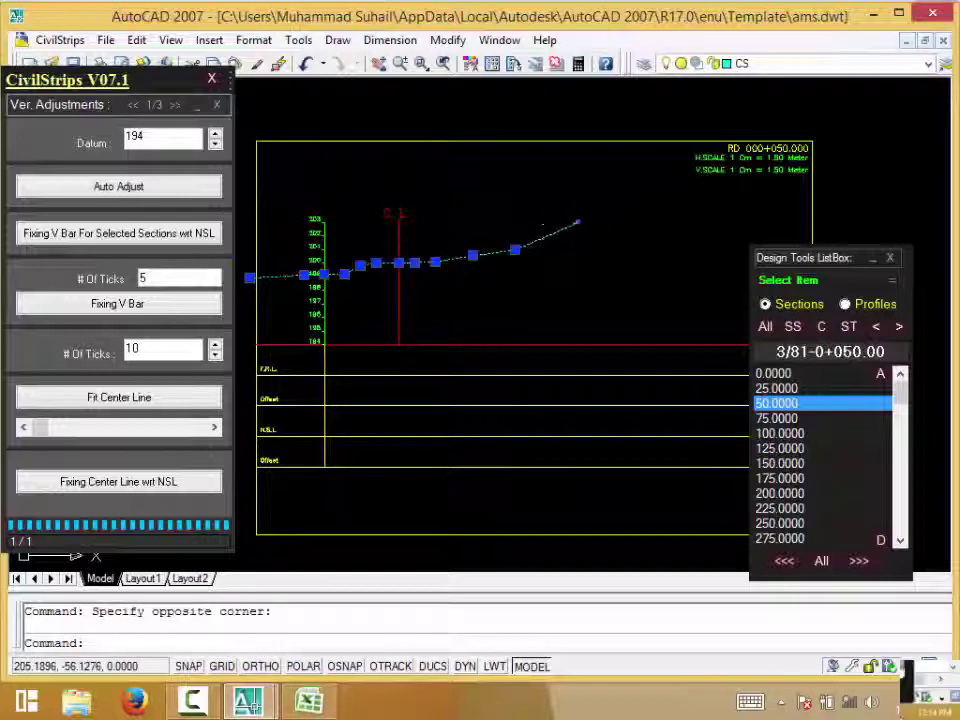
{"action": "left_click", "coordinate": [577, 221]}
{"action": "left_click", "coordinate": [574, 239]}
{"action": "left_click", "coordinate": [172, 233]}
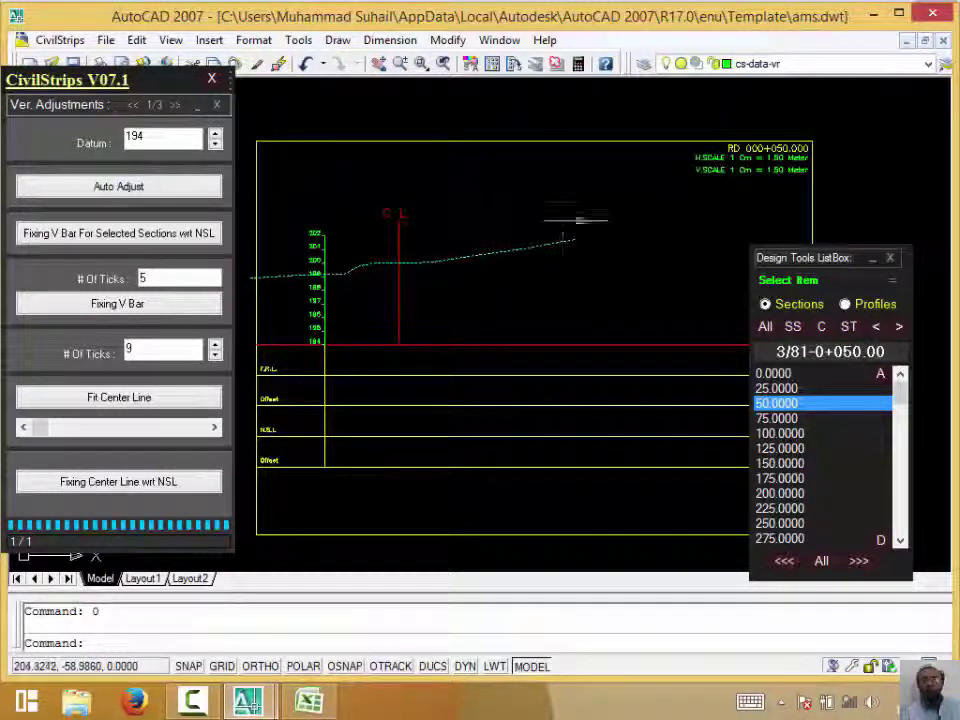
Raise the ground profile's end near the frame top and refit the vertical bar
{"action": "left_click", "coordinate": [577, 221]}
{"action": "left_click", "coordinate": [574, 239]}
{"action": "left_click", "coordinate": [573, 239]}
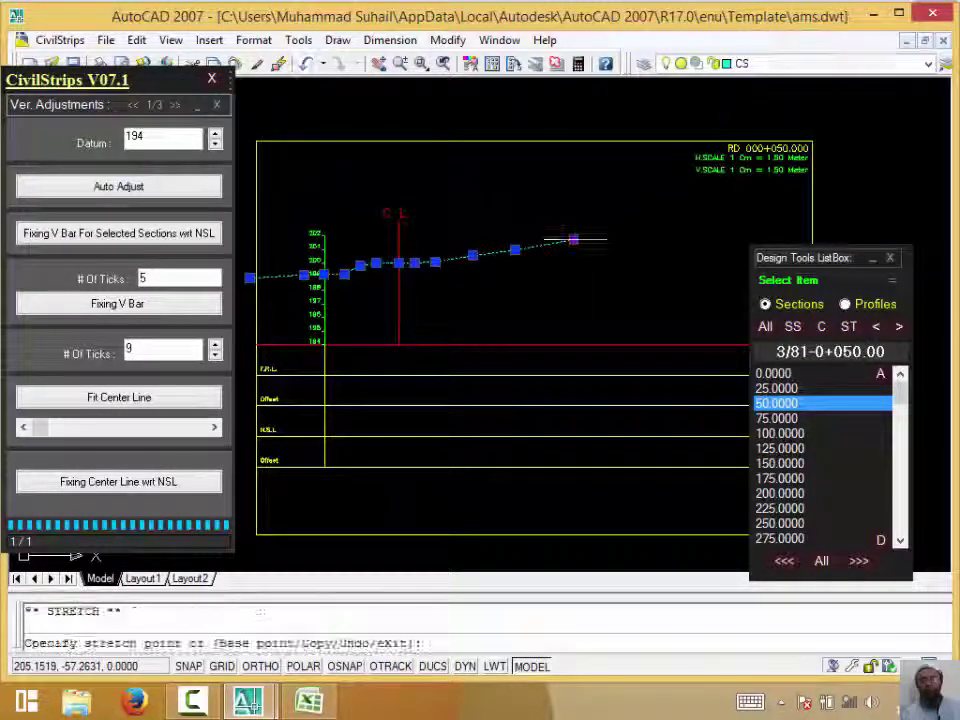
{"action": "left_click", "coordinate": [584, 152]}
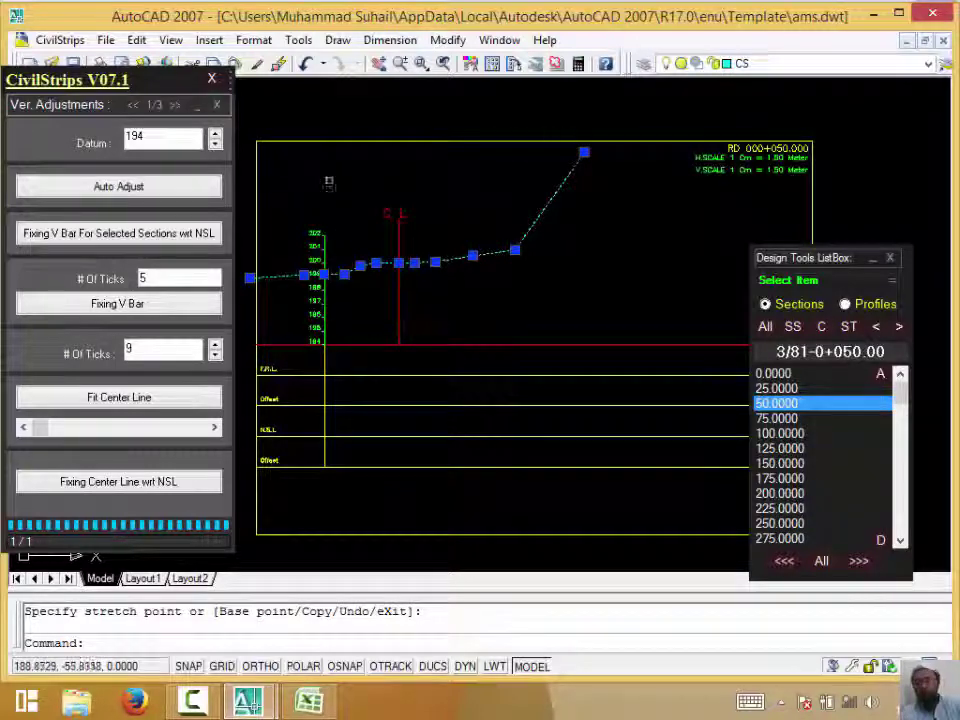
{"action": "left_click", "coordinate": [120, 232]}
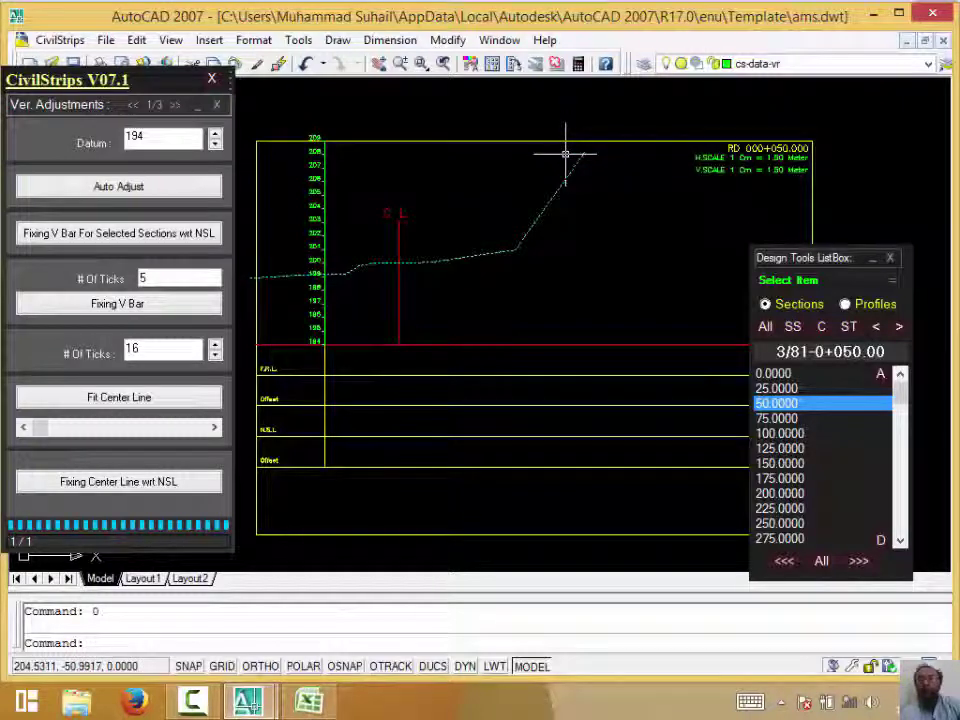
Redraw the bar with Fixing V Bar and step # Of Ticks up to 13
{"action": "double_click", "coordinate": [176, 280]}
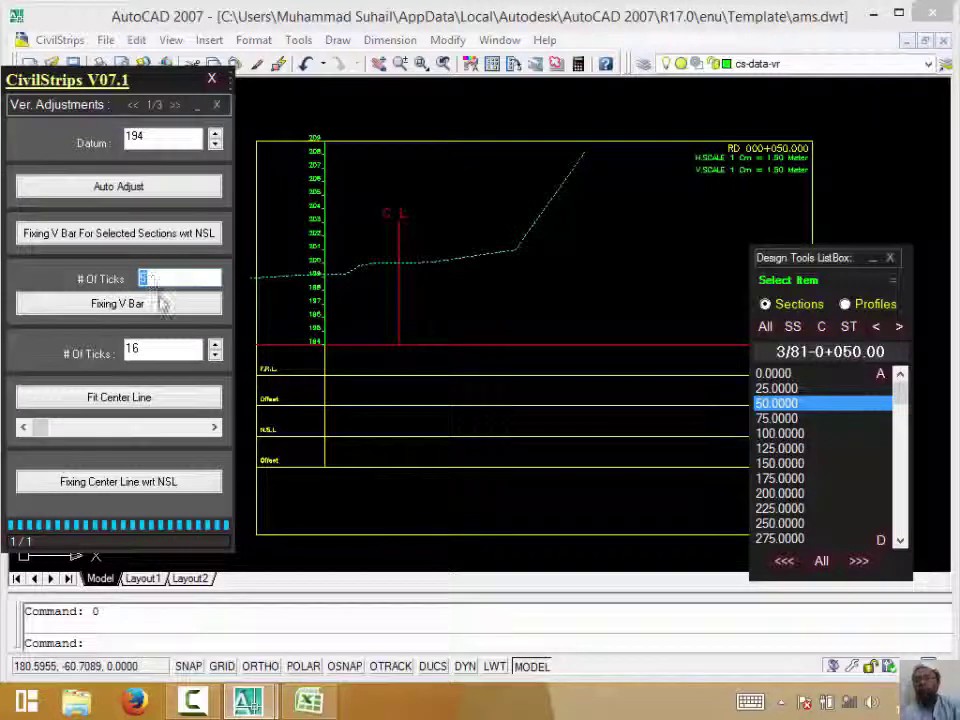
{"action": "left_click", "coordinate": [160, 303]}
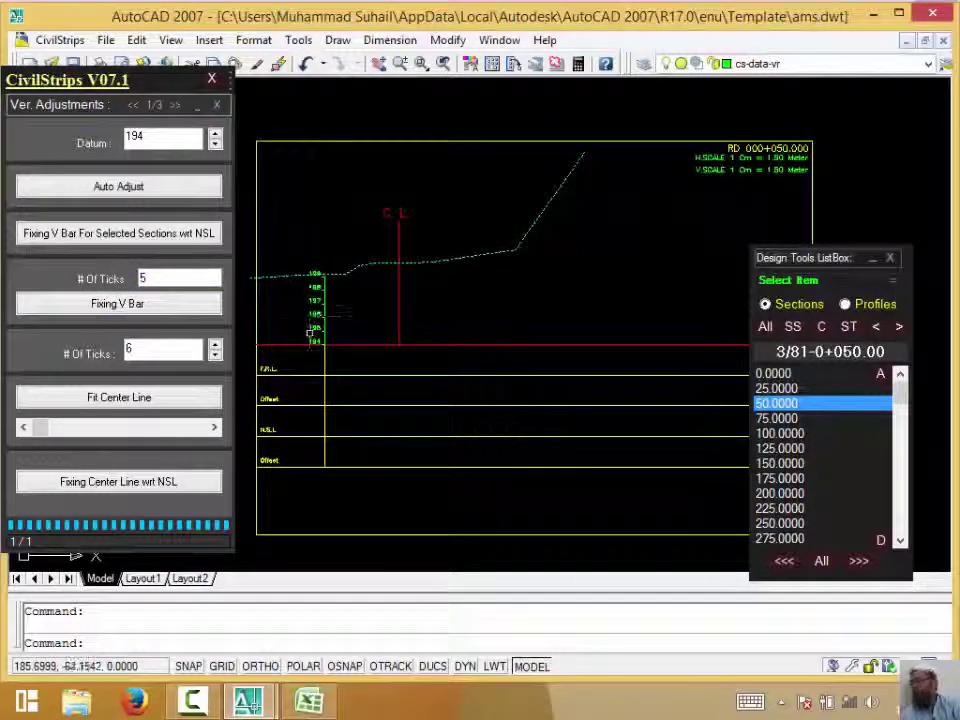
{"action": "left_click", "coordinate": [215, 343]}
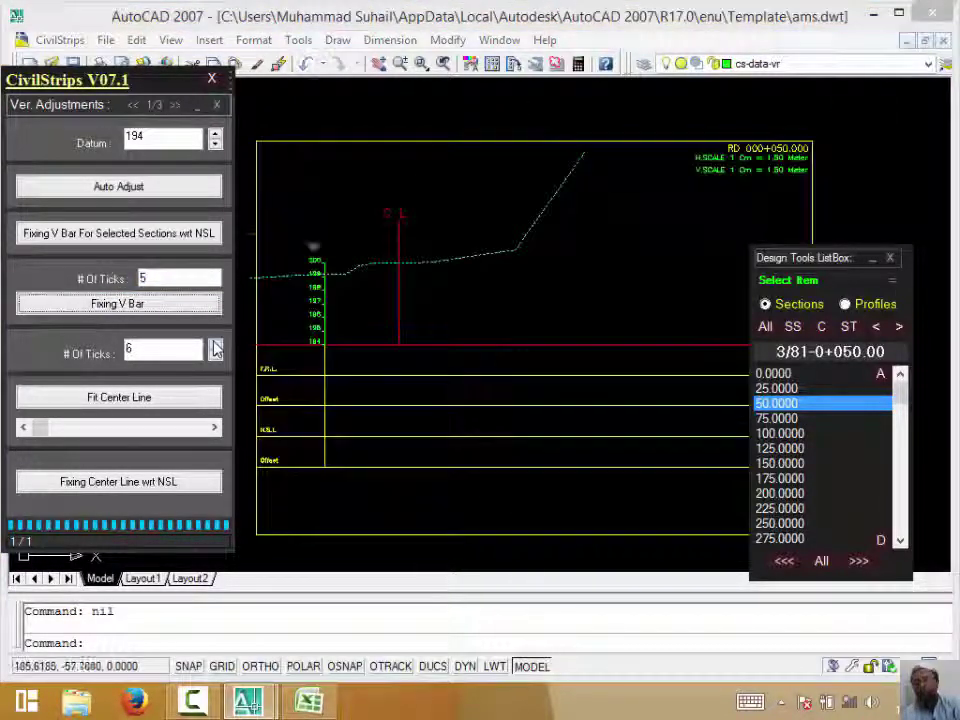
{"action": "left_click", "coordinate": [215, 343]}
{"action": "left_click", "coordinate": [215, 343]}
{"action": "left_click", "coordinate": [215, 343]}
{"action": "left_click", "coordinate": [215, 355]}
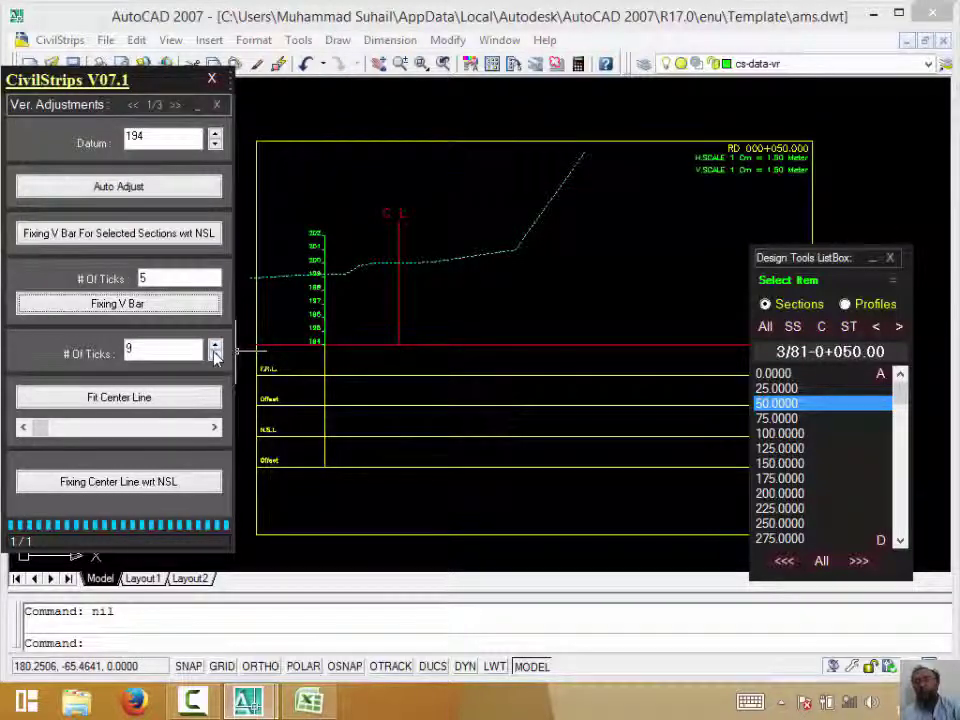
{"action": "left_click", "coordinate": [215, 345]}
{"action": "left_click", "coordinate": [215, 346]}
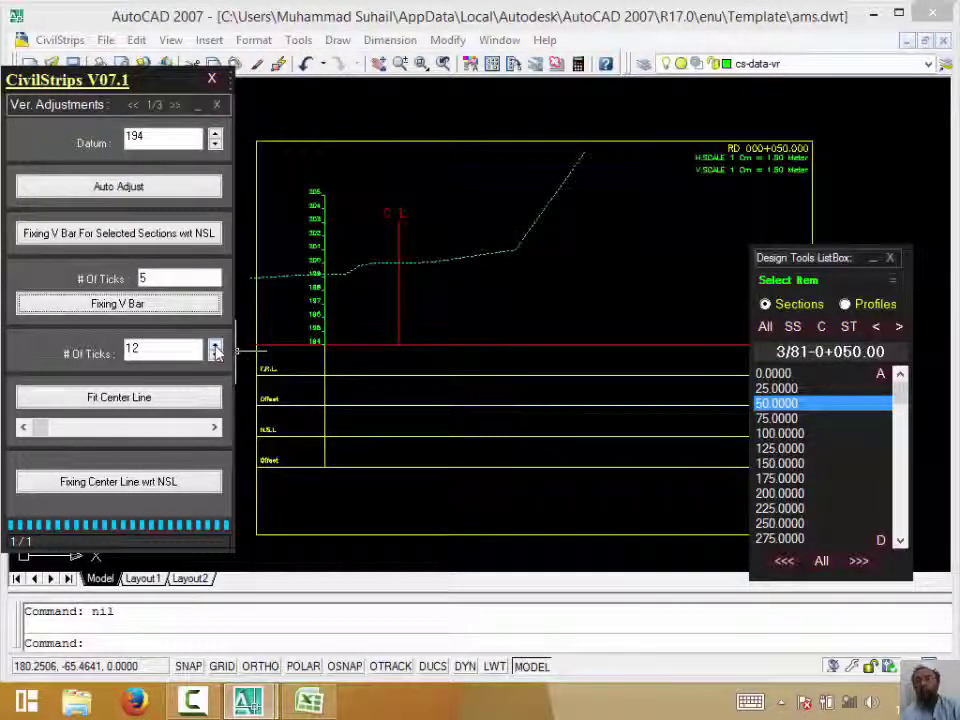
{"action": "left_click", "coordinate": [215, 355]}
{"action": "left_click", "coordinate": [215, 355]}
{"action": "left_click", "coordinate": [215, 344]}
{"action": "left_click", "coordinate": [215, 344]}
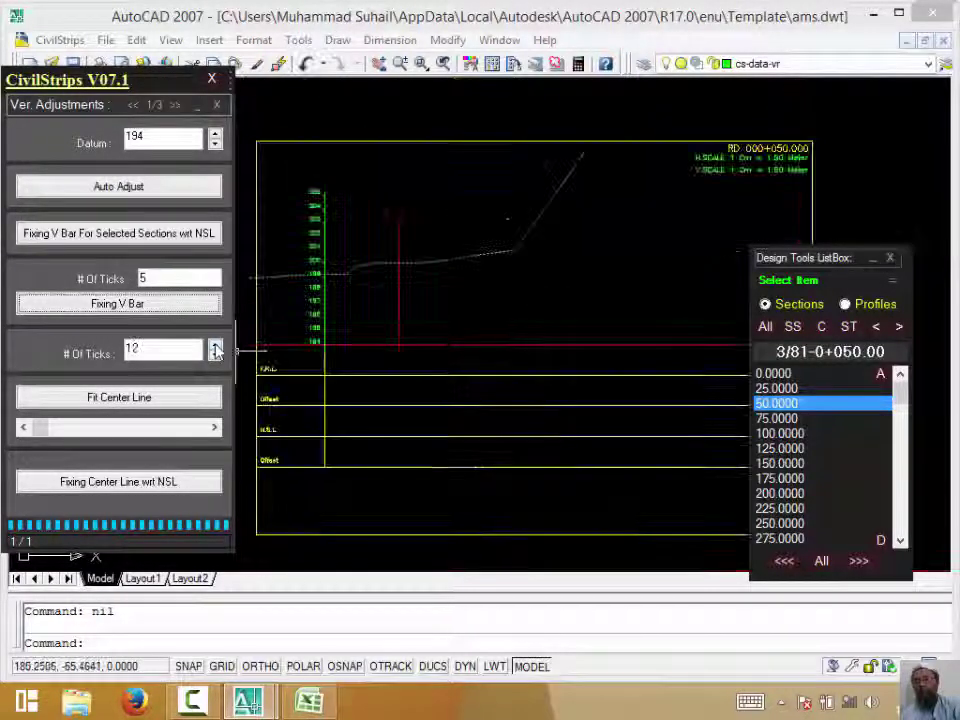
{"action": "left_click", "coordinate": [215, 344]}
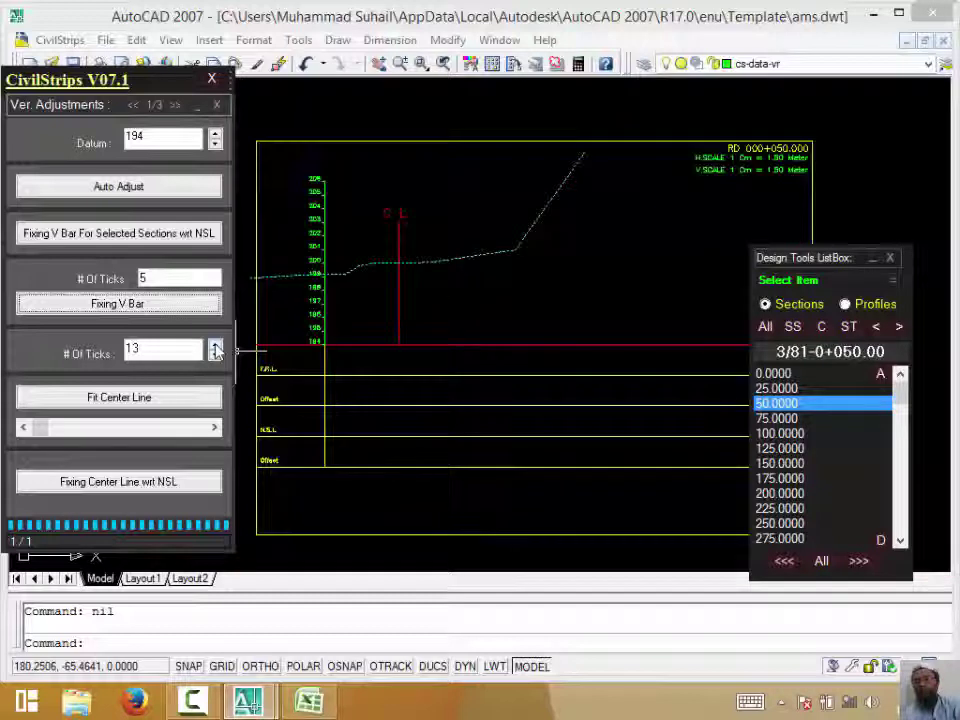
Fit section 0+050's centre line and step its height up near the frame top
{"action": "left_click", "coordinate": [145, 398]}
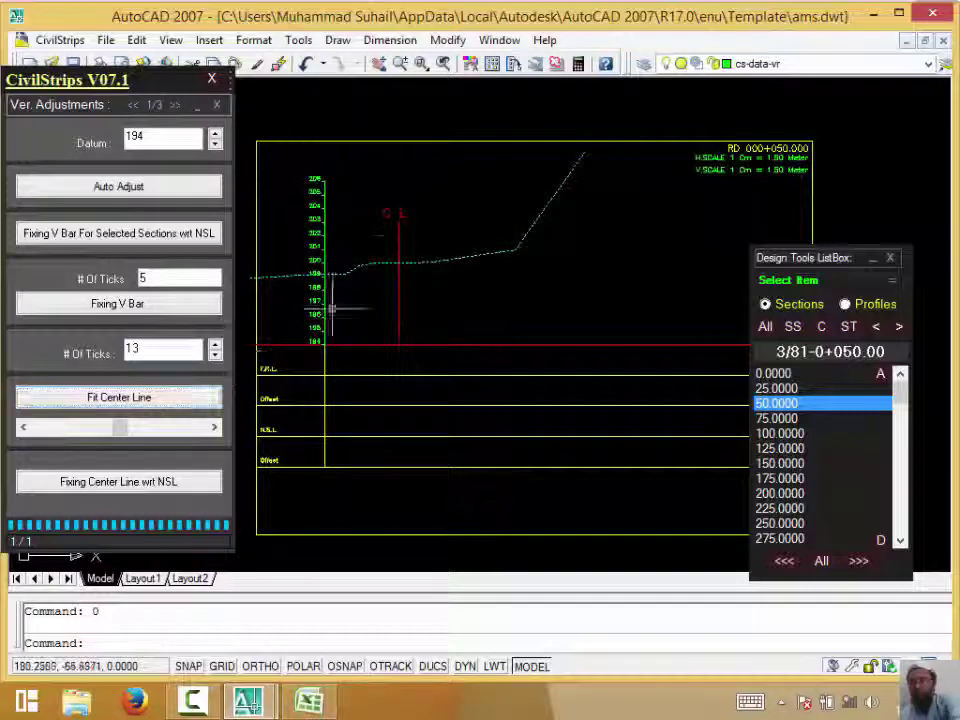
{"action": "left_click", "coordinate": [215, 430]}
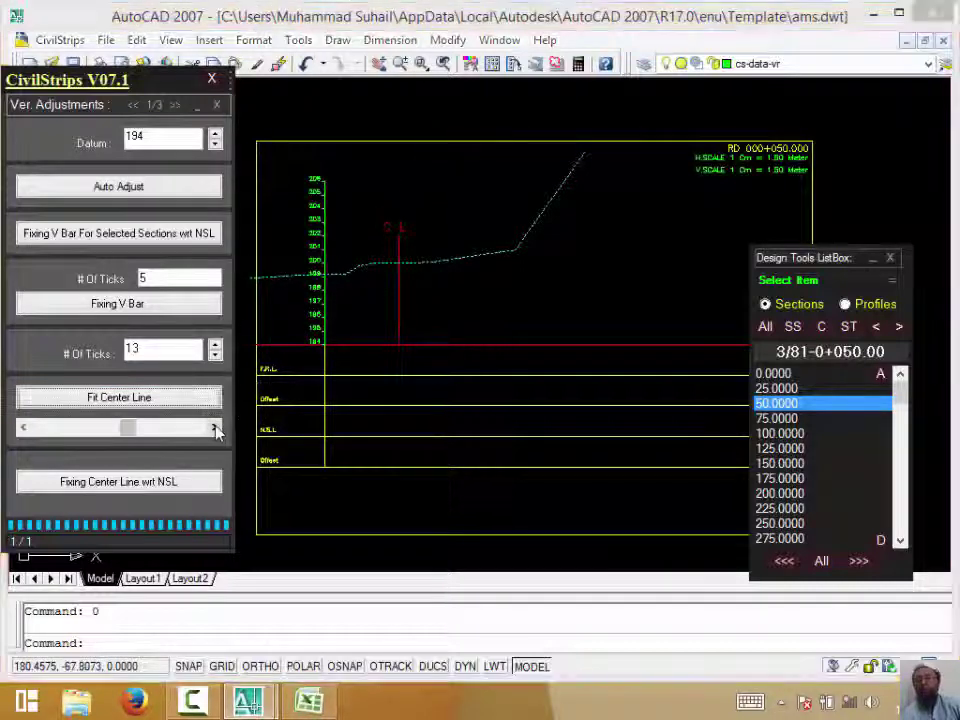
{"action": "left_click", "coordinate": [25, 429]}
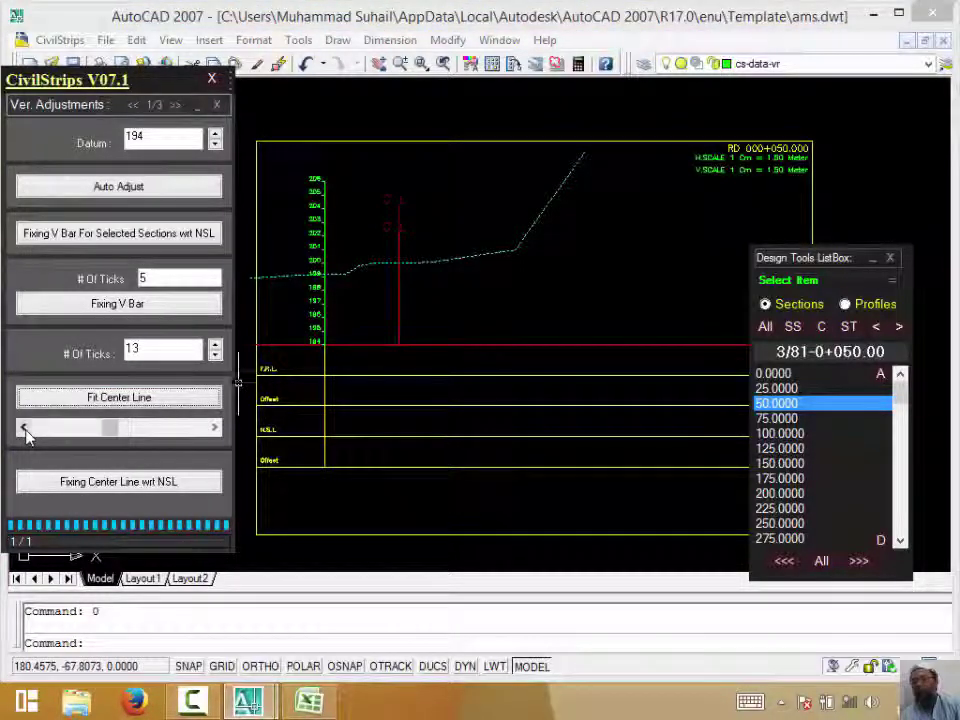
{"action": "left_click", "coordinate": [25, 429]}
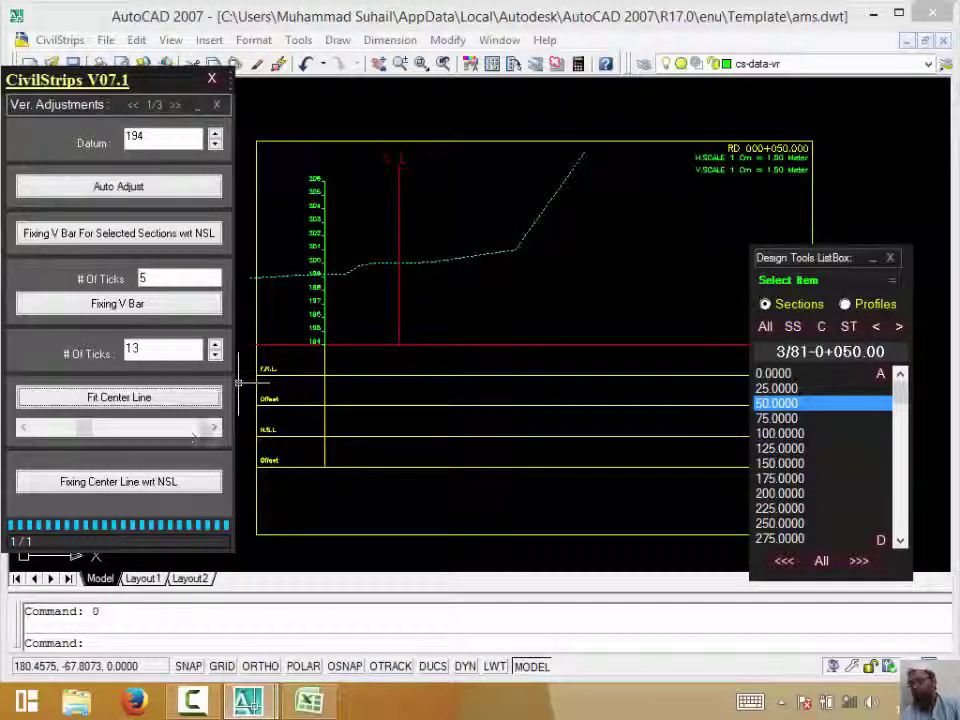
{"action": "left_click", "coordinate": [215, 428]}
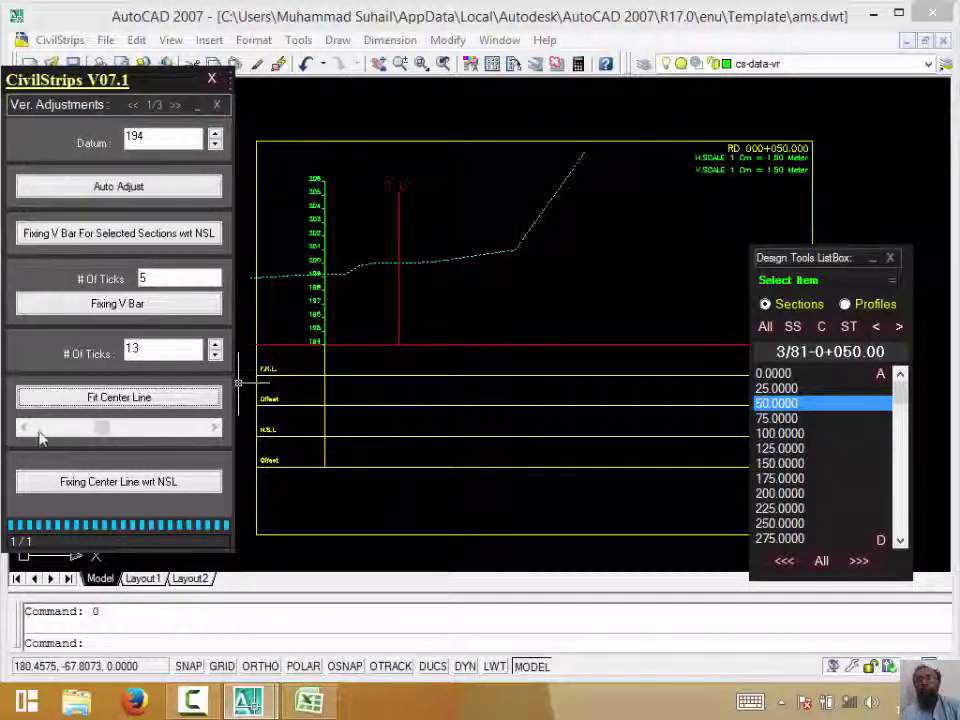
{"action": "left_click", "coordinate": [24, 428]}
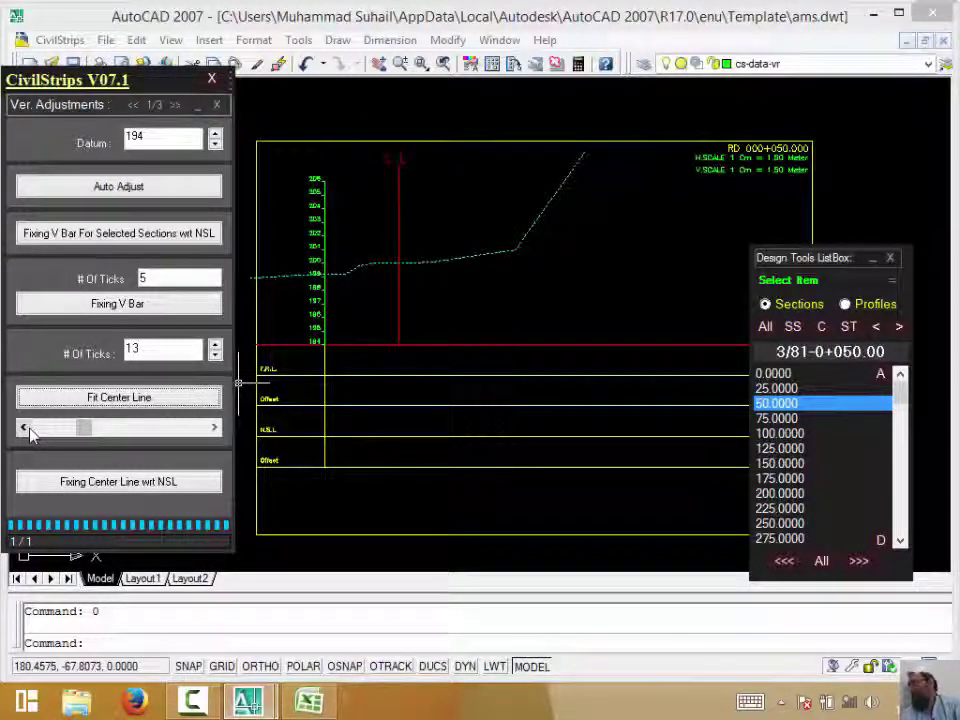
{"action": "left_click", "coordinate": [821, 561]}
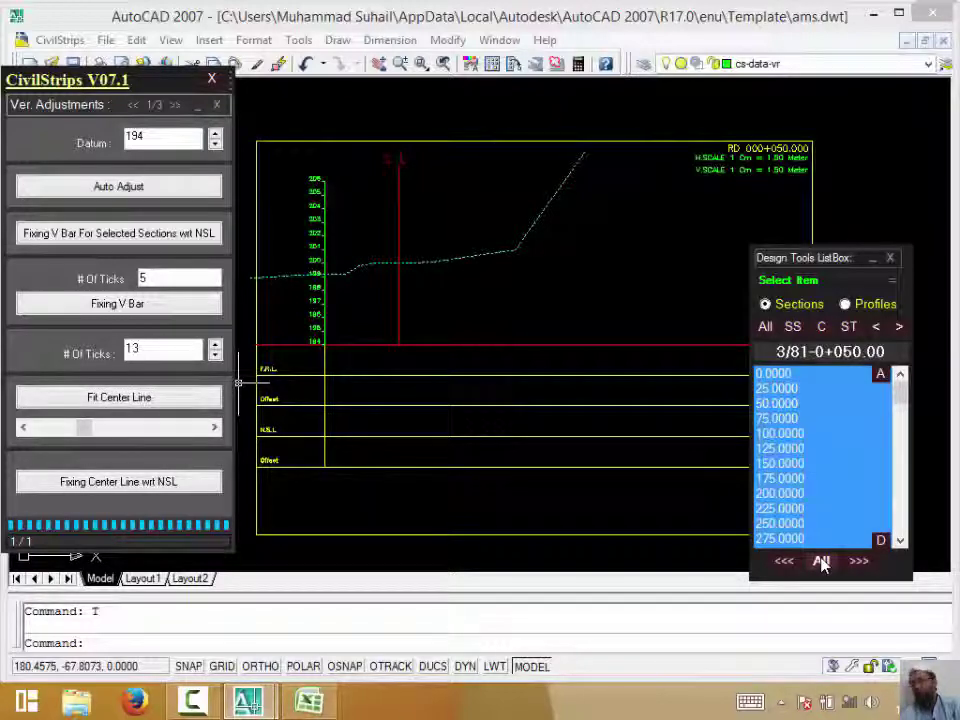
Fix all centre lines relative to NSL, then set section 0+125's bar to 6 ticks, 197–202
{"action": "left_click", "coordinate": [118, 487]}
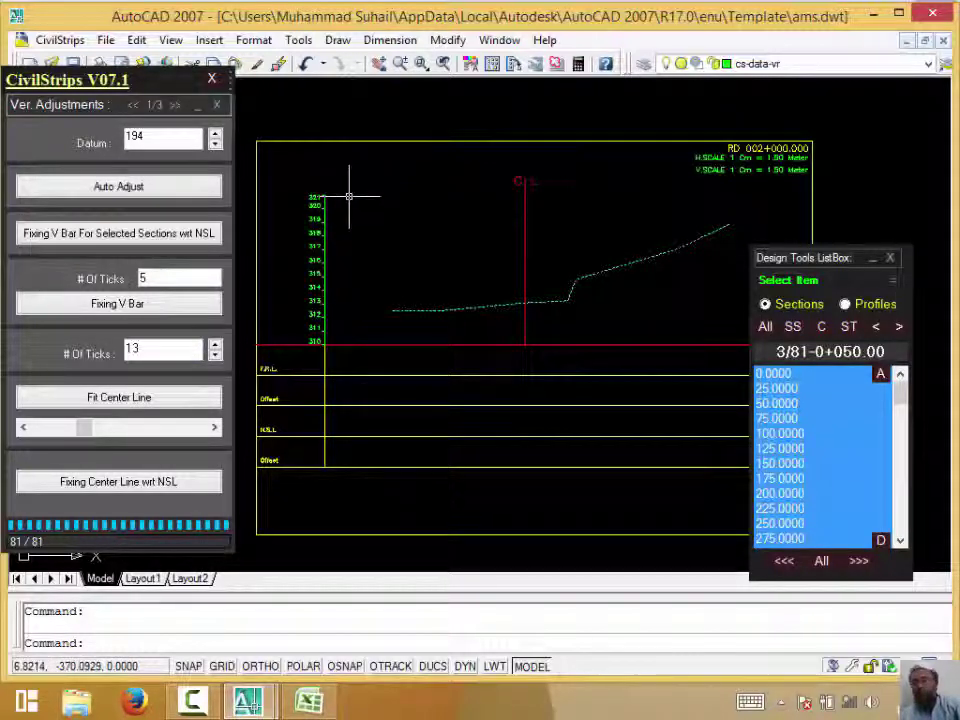
{"action": "left_click", "coordinate": [821, 448]}
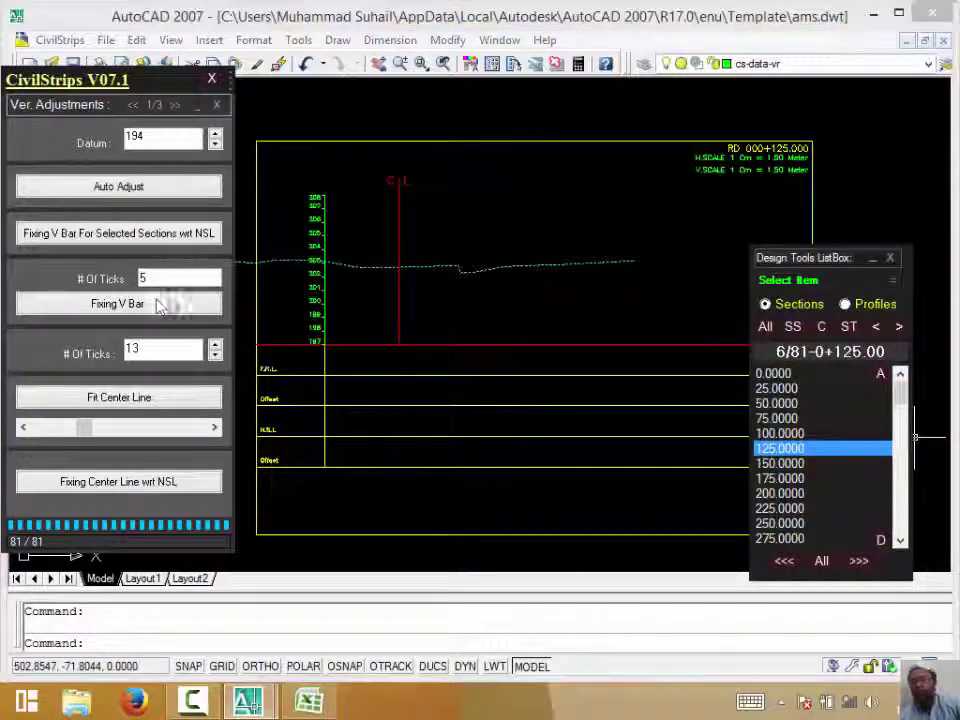
{"action": "double_click", "coordinate": [216, 354]}
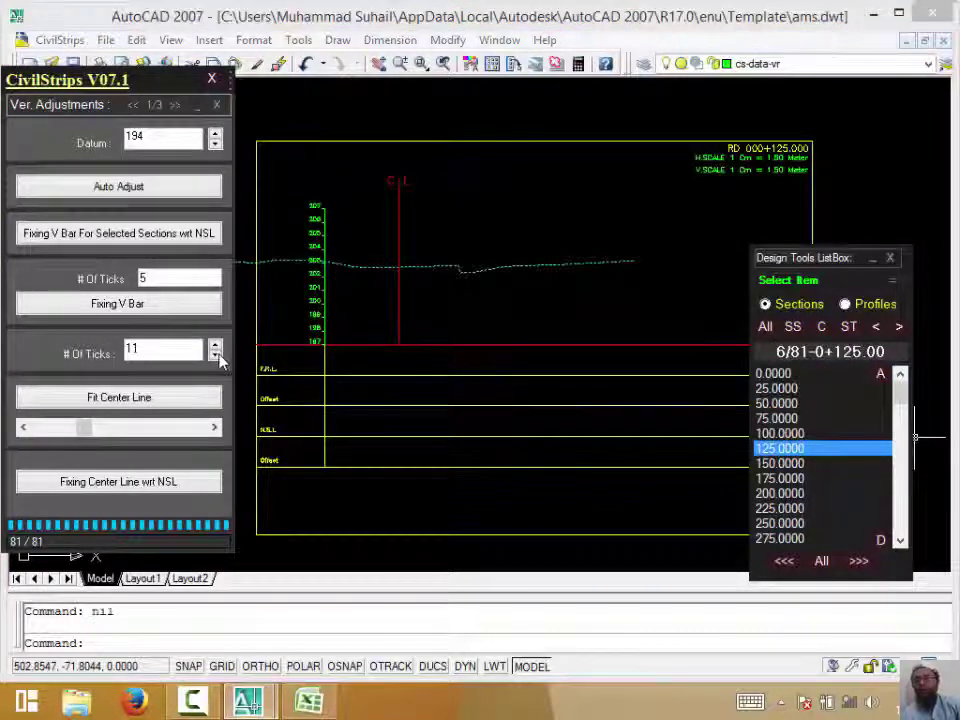
{"action": "double_click", "coordinate": [216, 354]}
{"action": "left_click", "coordinate": [216, 354]}
{"action": "double_click", "coordinate": [216, 354]}
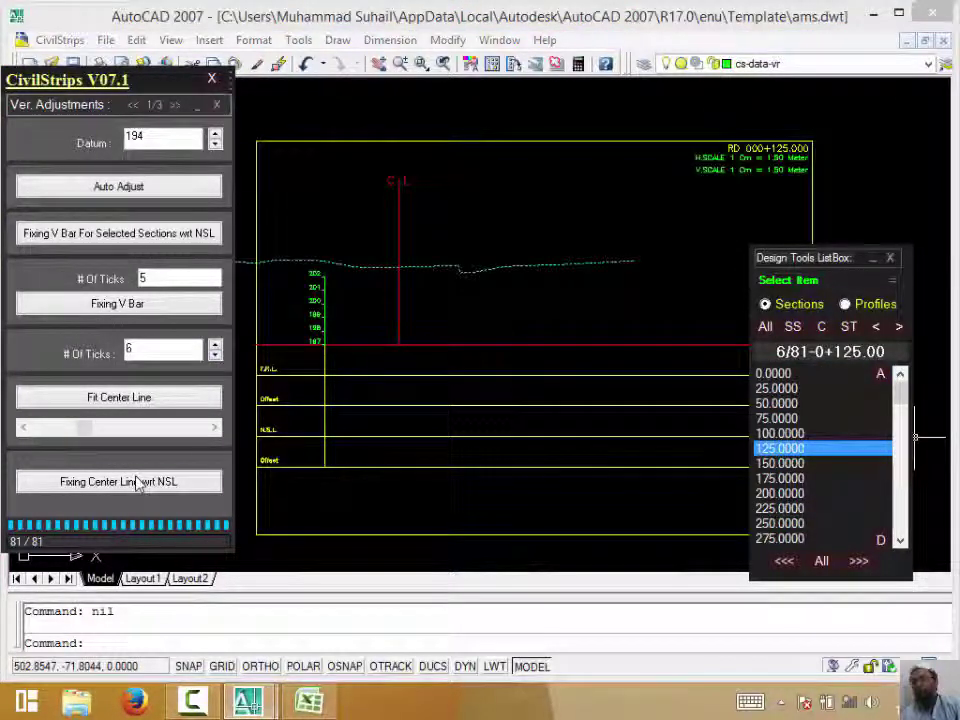
Give section 0+125 a 12-tick vertical bar (197–208), refit its centre line to NSL, and show page 2
{"action": "left_click", "coordinate": [137, 481]}
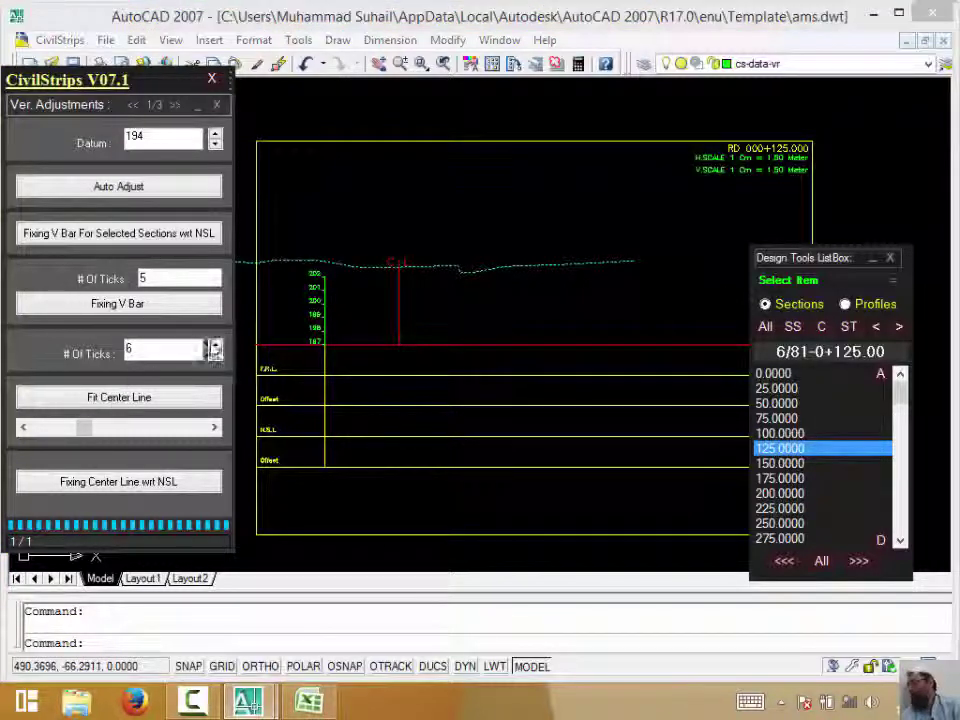
{"action": "left_click", "coordinate": [214, 346]}
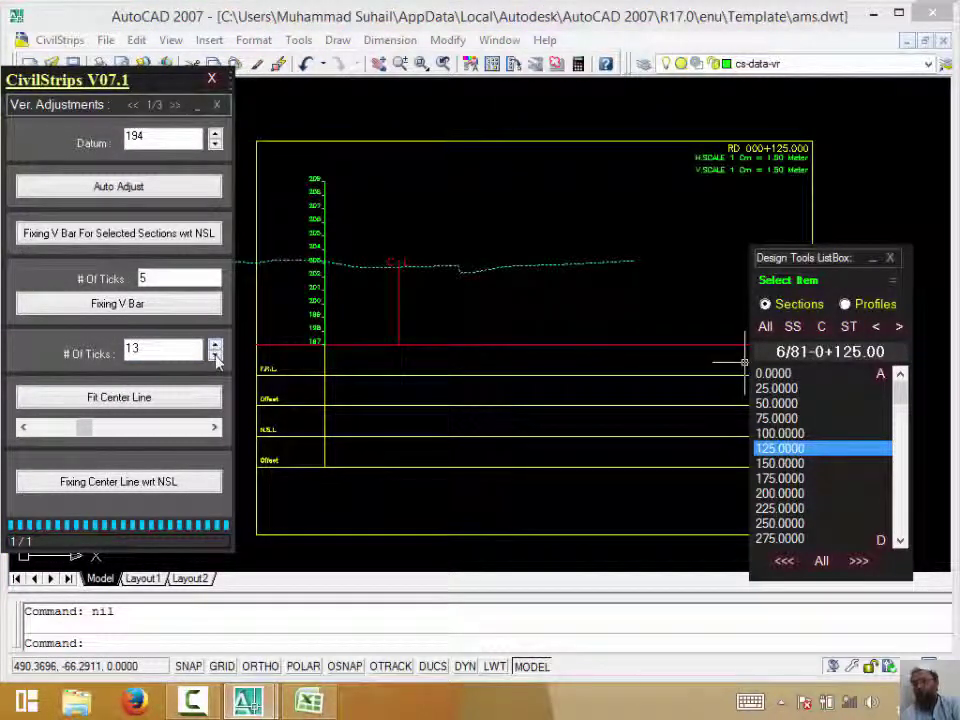
{"action": "left_click", "coordinate": [215, 356]}
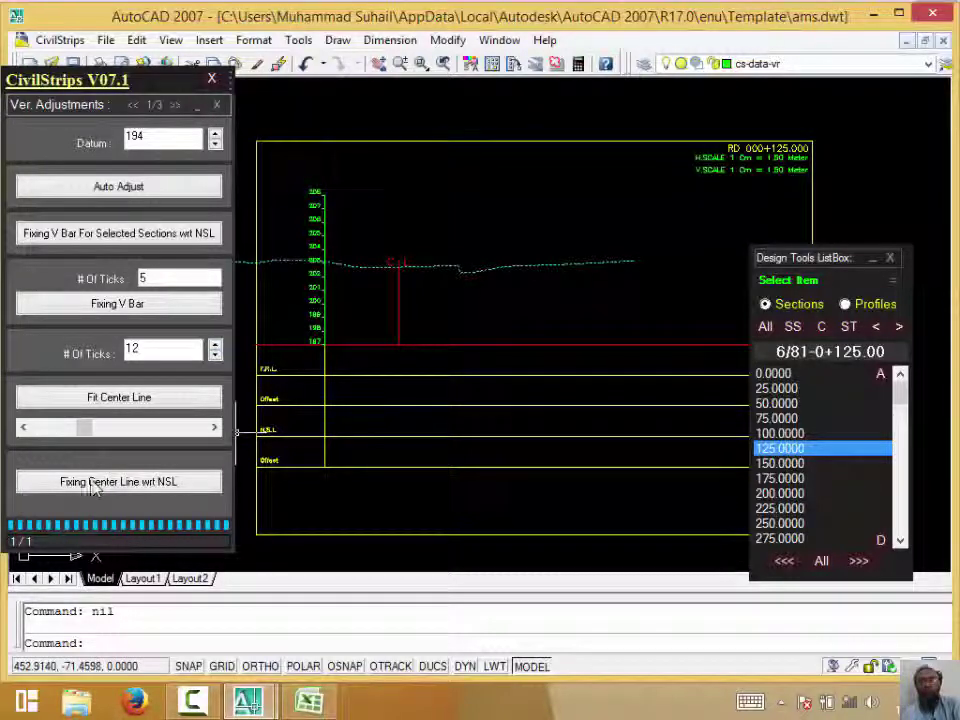
{"action": "left_click", "coordinate": [95, 483]}
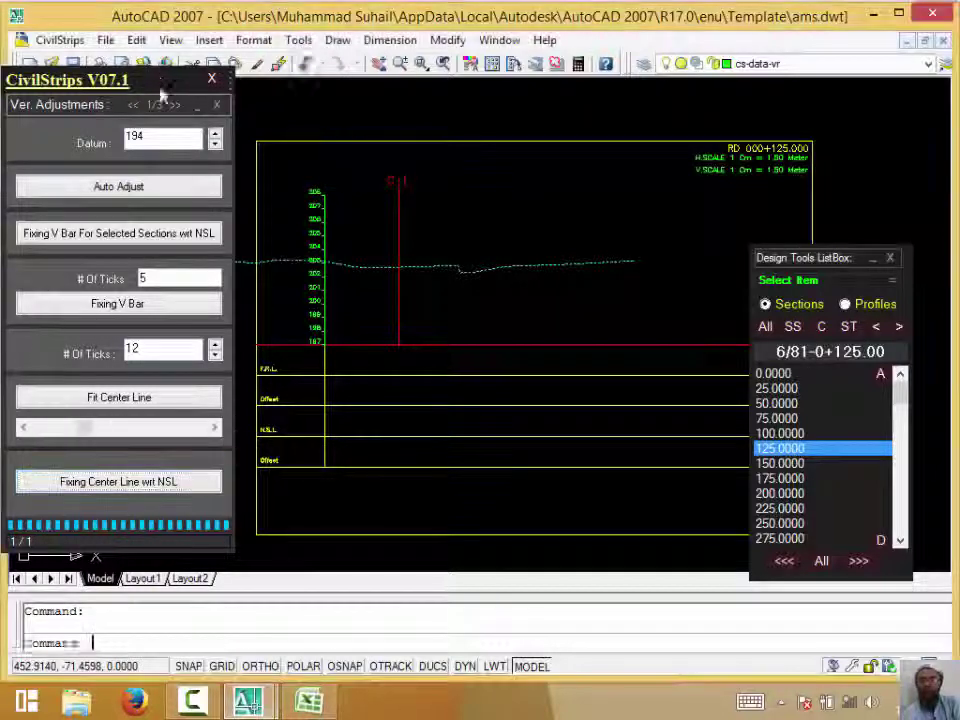
{"action": "left_click", "coordinate": [175, 105]}
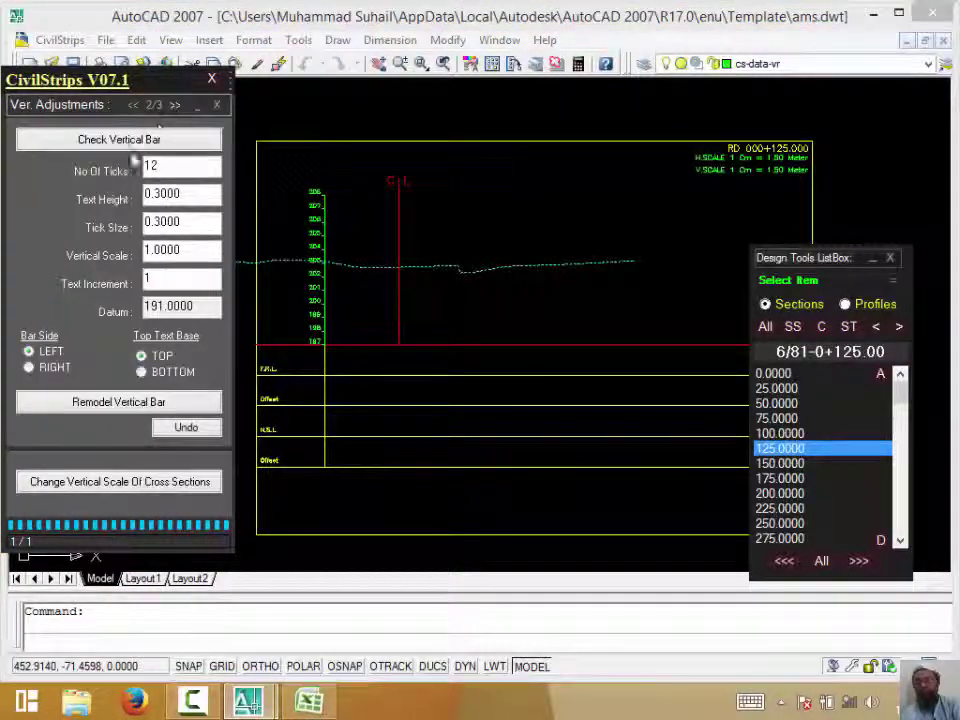
Set the label text increment to 1 and enter a vertical scale factor of 2
{"action": "left_click", "coordinate": [150, 281]}
{"action": "type", "text": "1"}
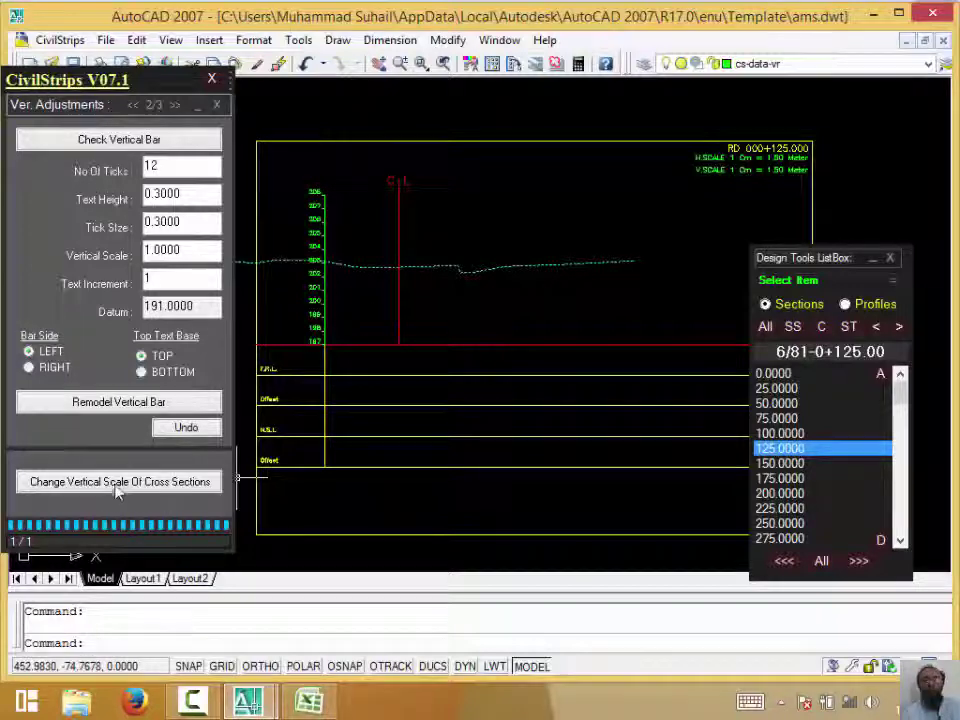
{"action": "left_click", "coordinate": [207, 483]}
{"action": "middle_click_drag", "start_coordinate": [493, 261], "coordinate": [568, 321]}
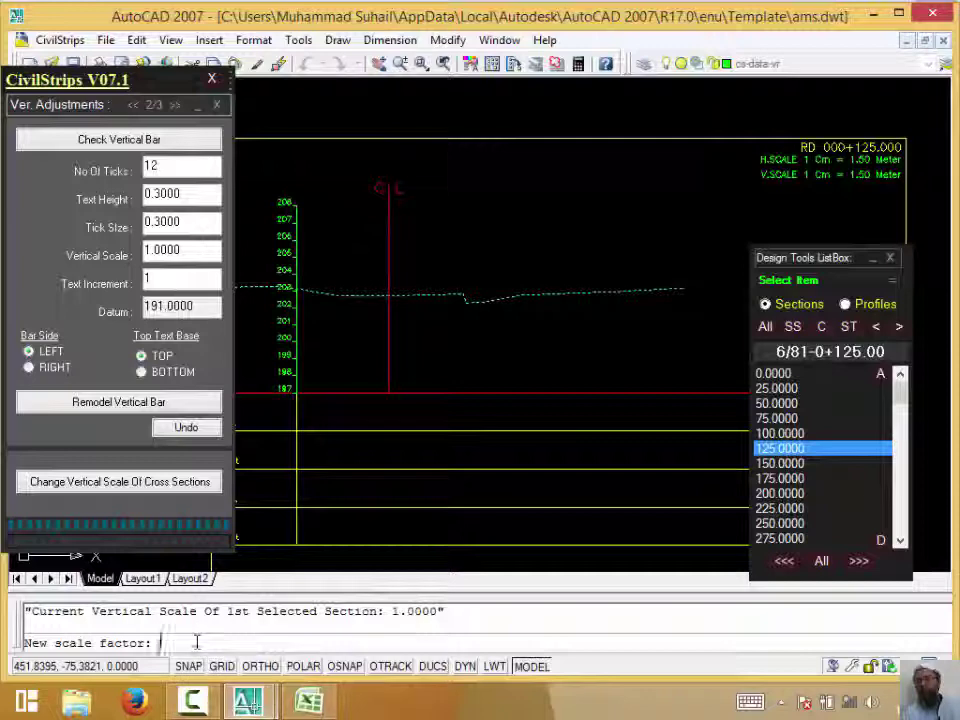
{"action": "type", "text": "2"}
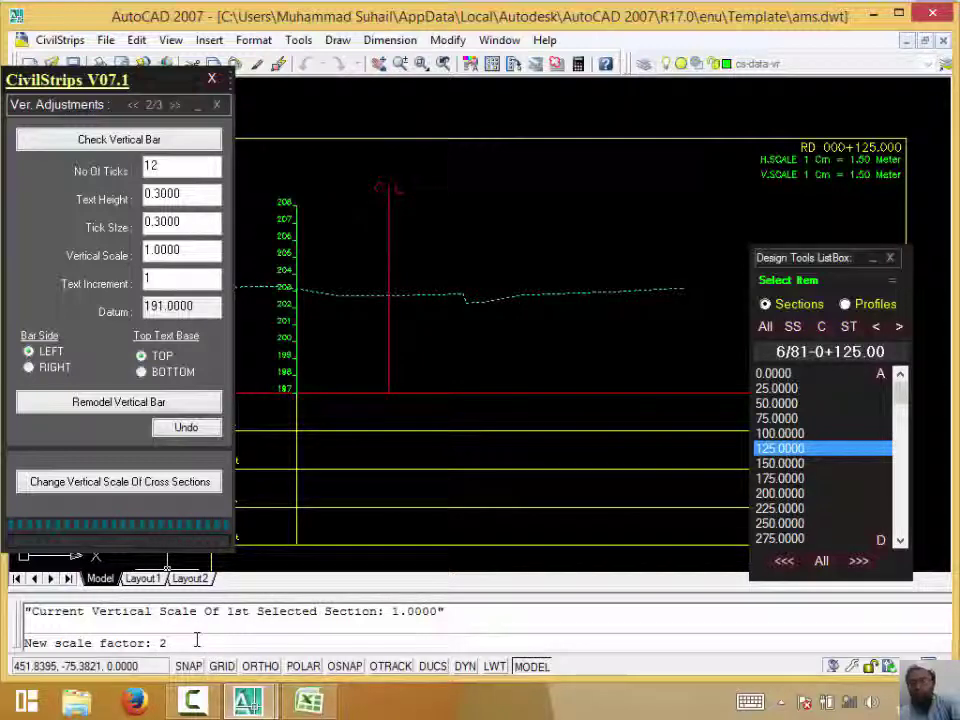
{"action": "key", "text": "Return"}
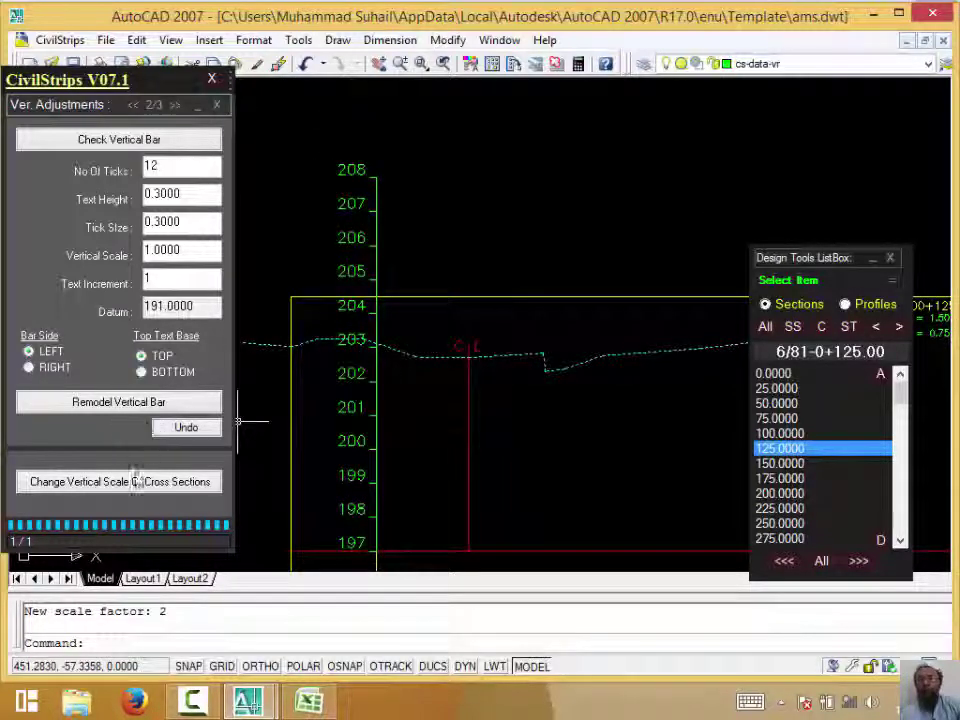
Cancel the pending vertical-scale prompt and display cross-section 0+100.00 from the section list
{"action": "left_click", "coordinate": [160, 482]}
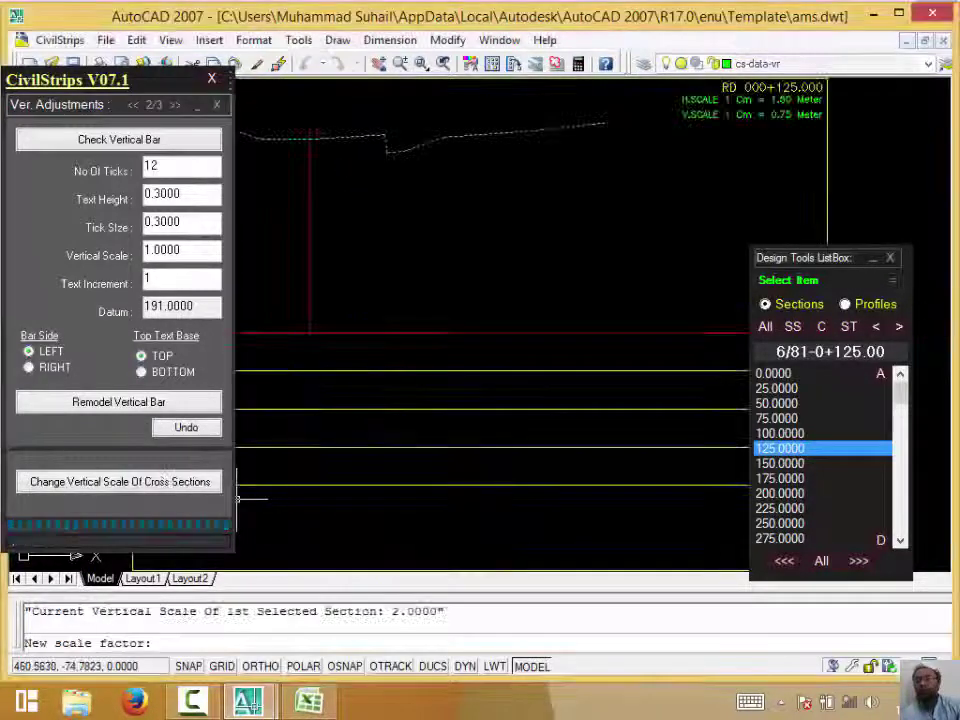
{"action": "scroll", "coordinate": [520, 398], "scroll_direction": "down", "scroll_amount": 1}
{"action": "scroll", "coordinate": [525, 405], "scroll_direction": "down", "scroll_amount": 2}
{"action": "scroll", "coordinate": [527, 400], "scroll_direction": "down", "scroll_amount": 1}
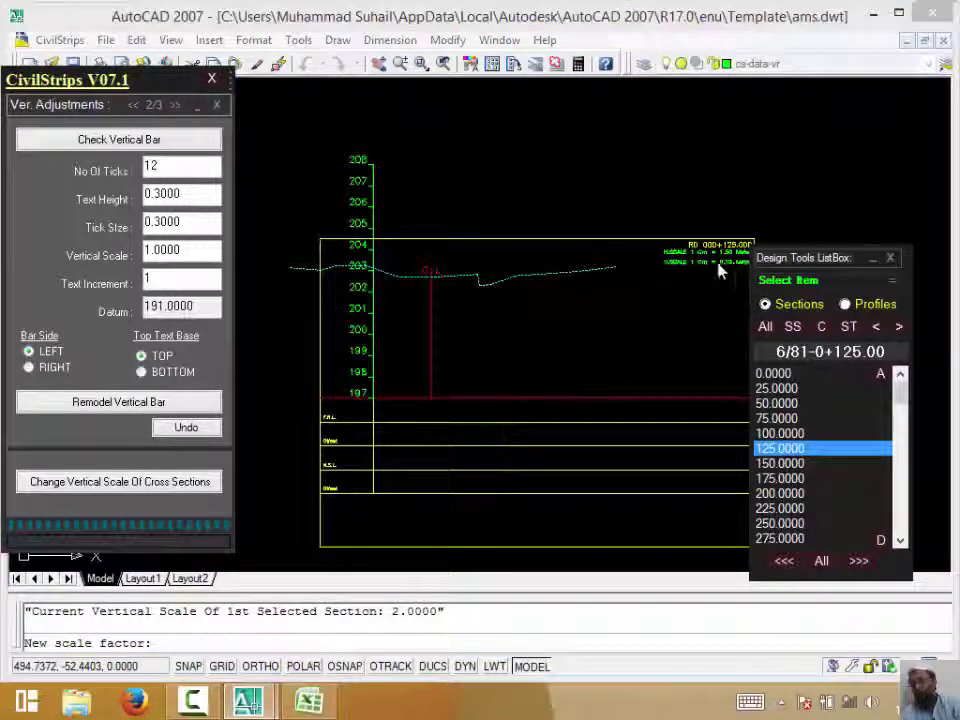
{"action": "middle_click_drag", "start_coordinate": [718, 268], "coordinate": [661, 313]}
{"action": "scroll", "coordinate": [672, 312], "scroll_direction": "up", "scroll_amount": 3}
{"action": "scroll", "coordinate": [650, 300], "scroll_direction": "up", "scroll_amount": 2}
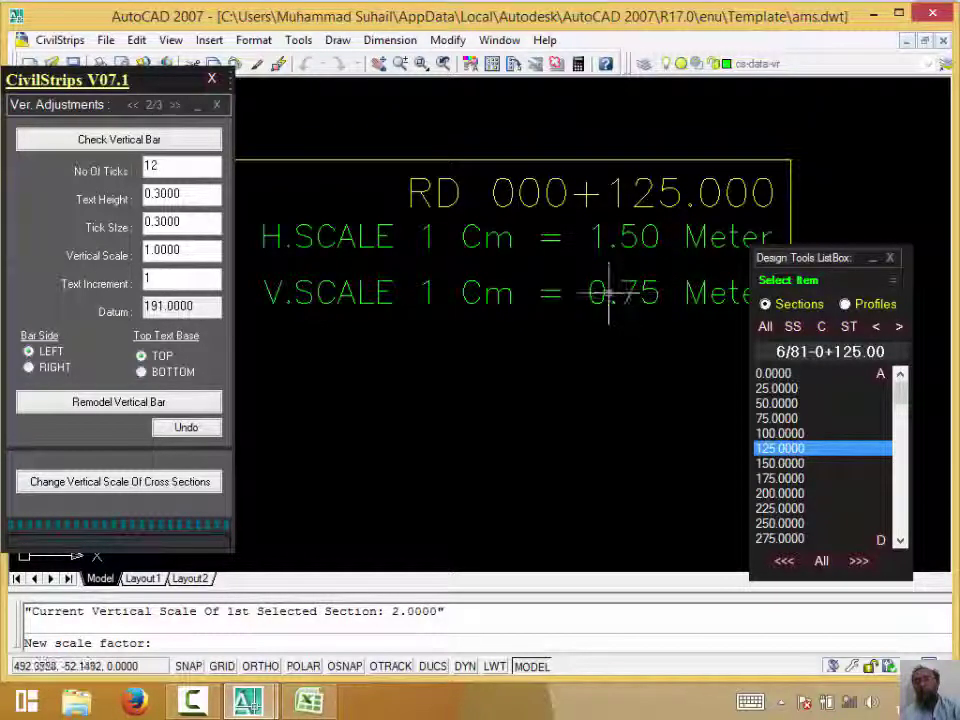
{"action": "left_click", "coordinate": [827, 452]}
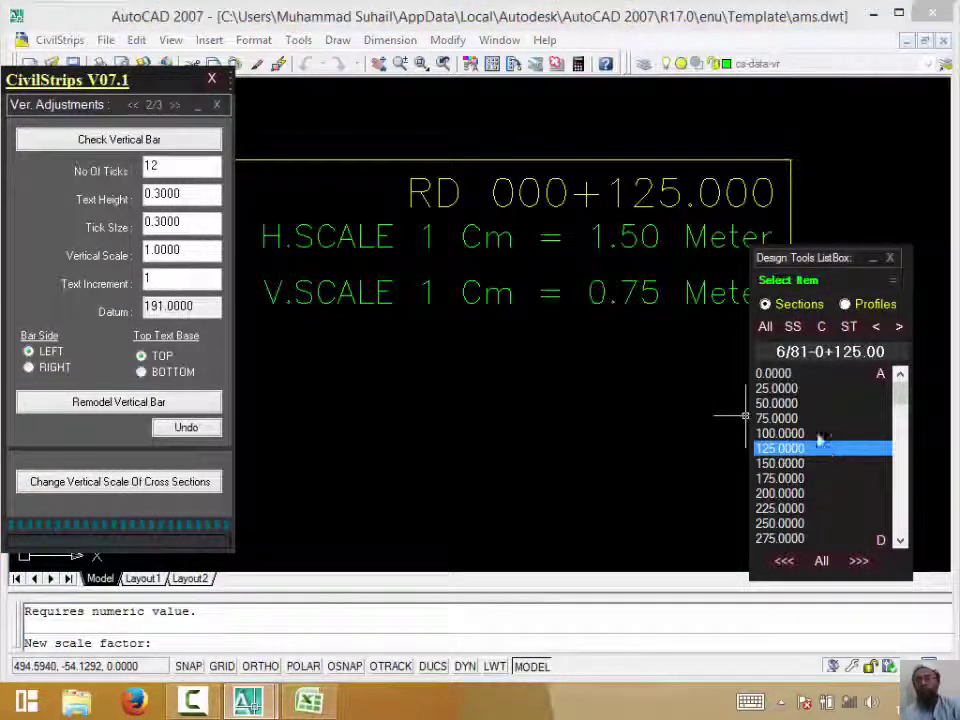
{"action": "key", "text": "Up"}
{"action": "left_click_drag", "start_coordinate": [815, 452], "coordinate": [806, 494]}
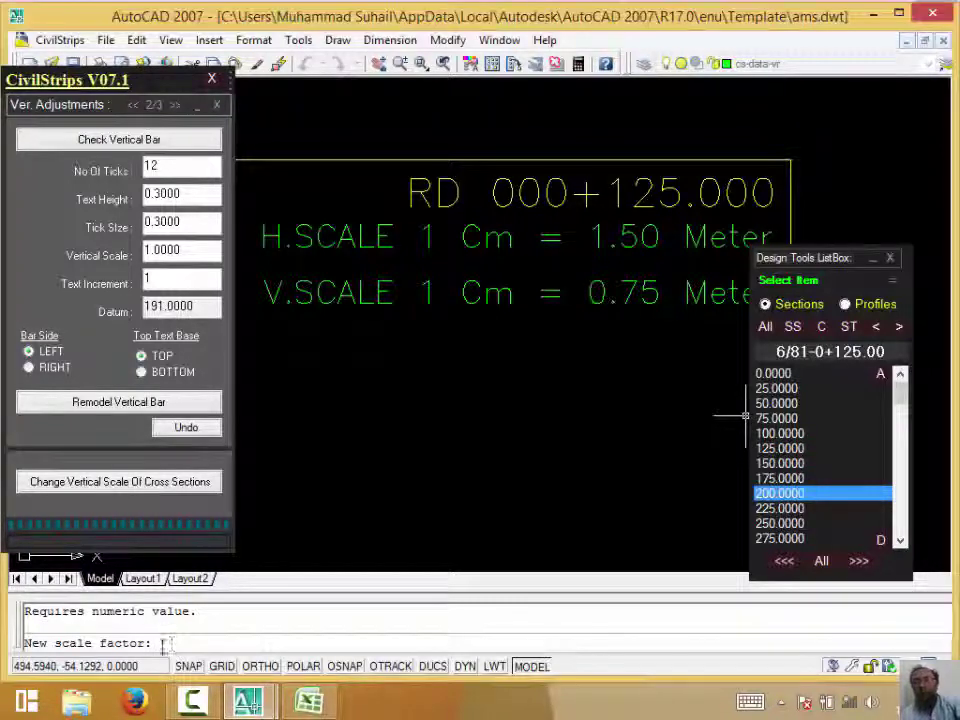
{"action": "key", "text": "Escape"}
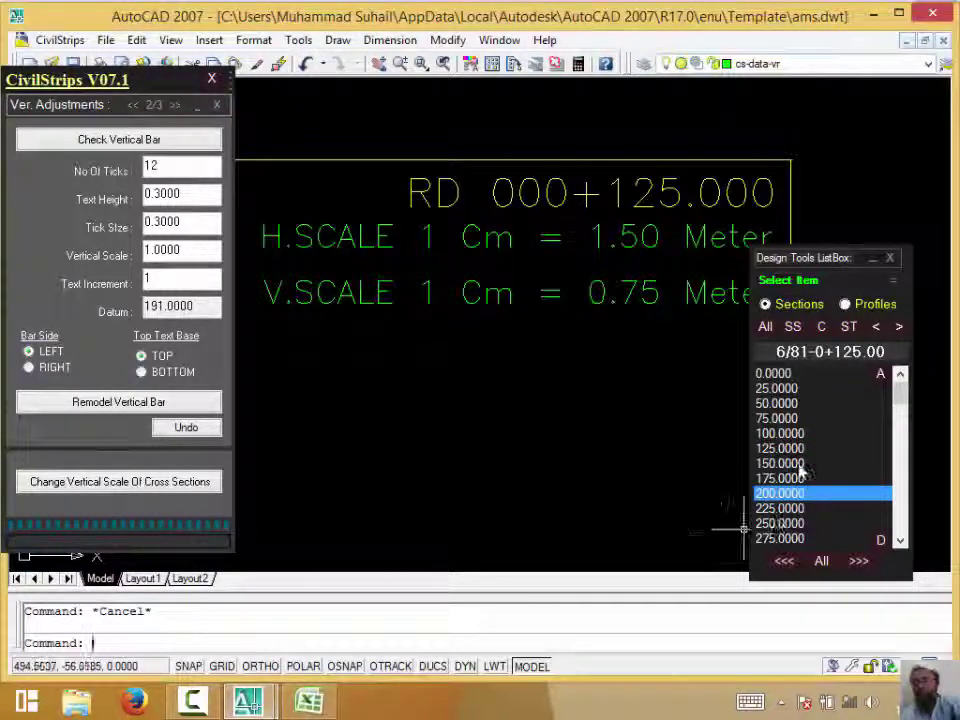
{"action": "left_click", "coordinate": [806, 435]}
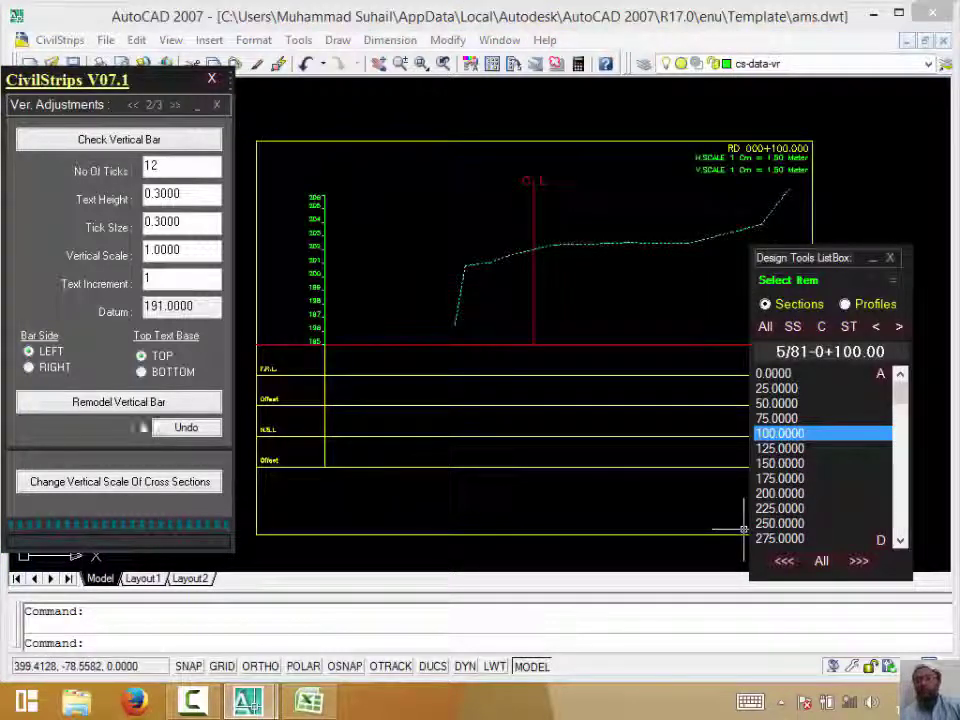
Select section 125.0000 and change its vertical scale with factor 1 (1 Cm = 1.50 Meter)
{"action": "left_click", "coordinate": [858, 562]}
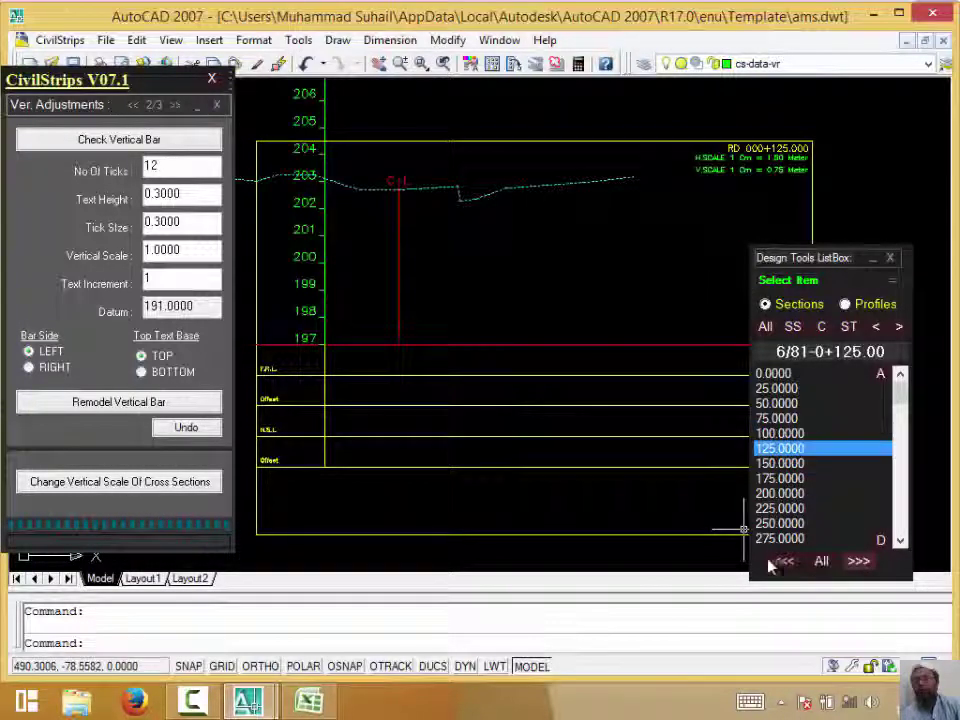
{"action": "left_click", "coordinate": [152, 479]}
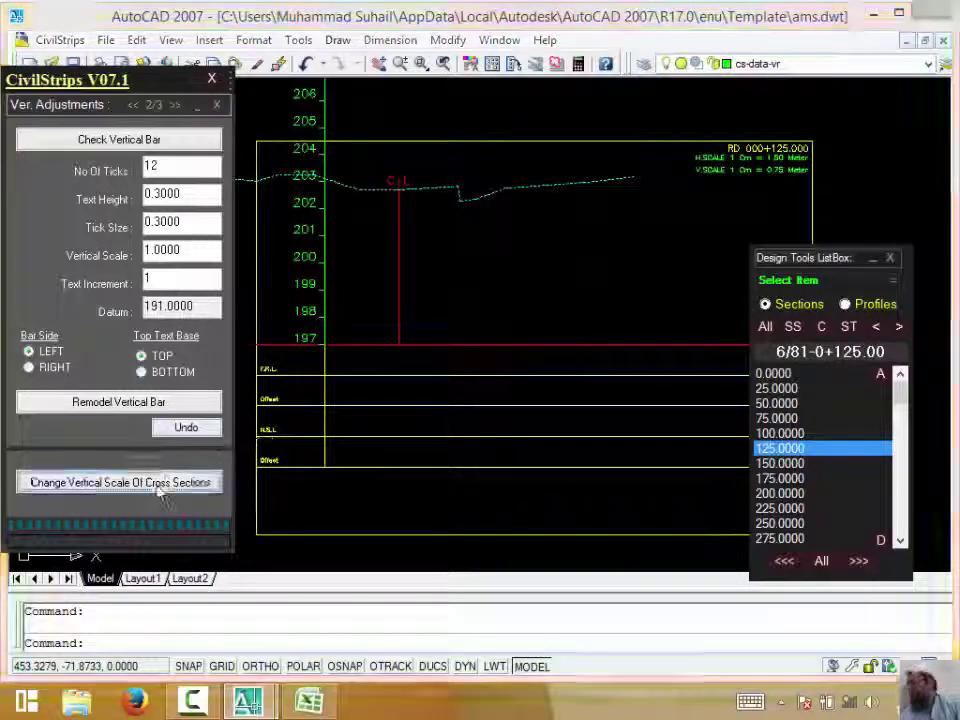
{"action": "key", "text": "Escape"}
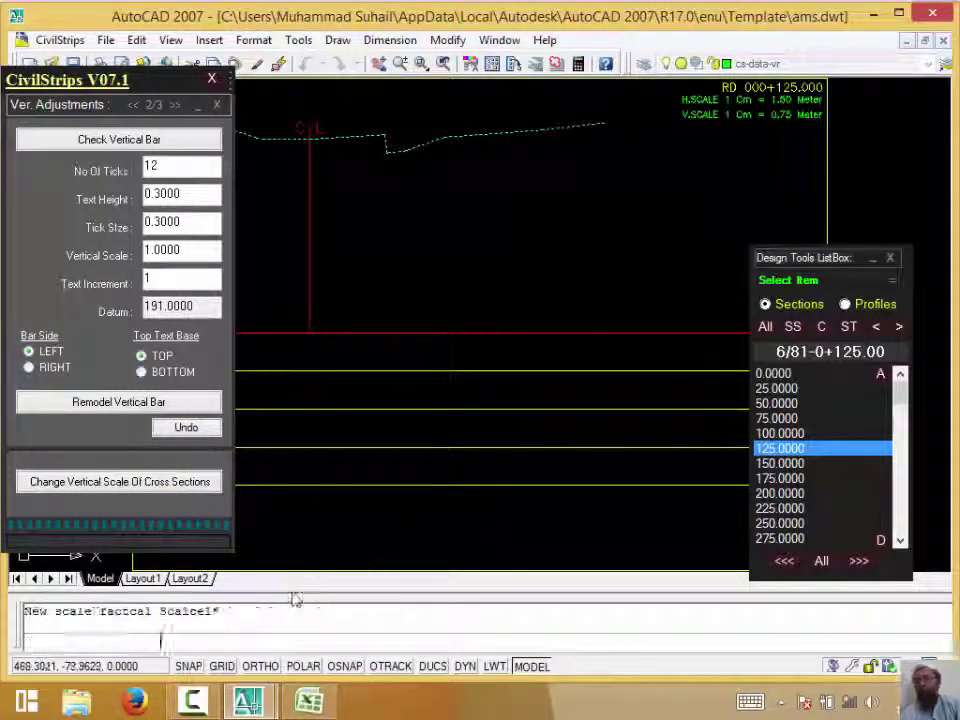
{"action": "left_click", "coordinate": [793, 326]}
{"action": "left_click", "coordinate": [848, 224]}
{"action": "left_click", "coordinate": [778, 214]}
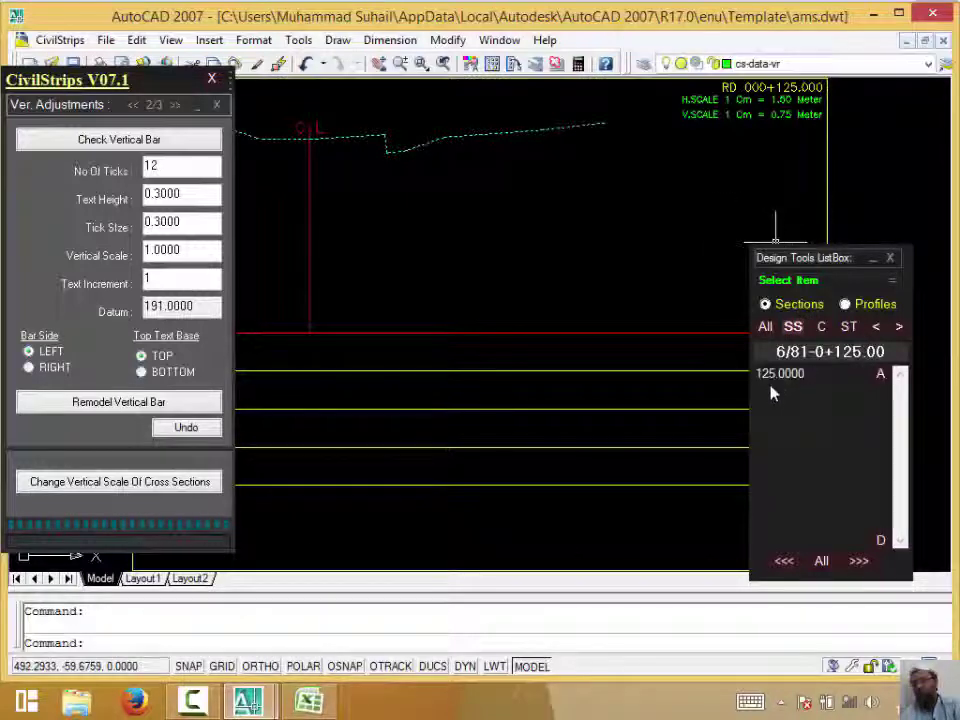
{"action": "left_click", "coordinate": [782, 376]}
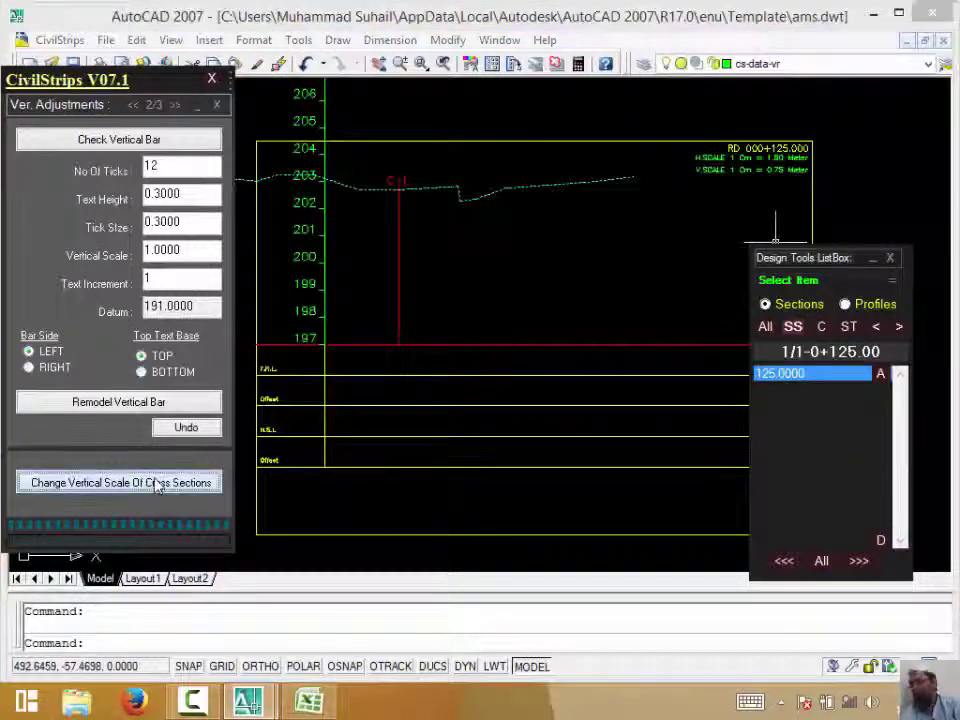
{"action": "left_click", "coordinate": [120, 481]}
{"action": "type", "text": "1"}
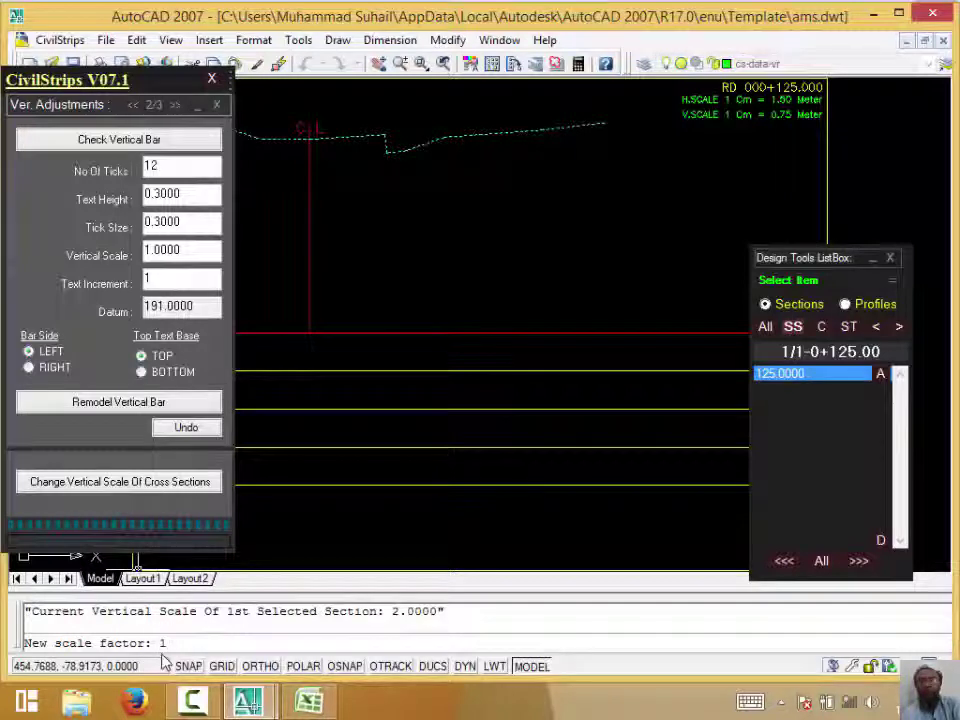
{"action": "key", "text": "Return"}
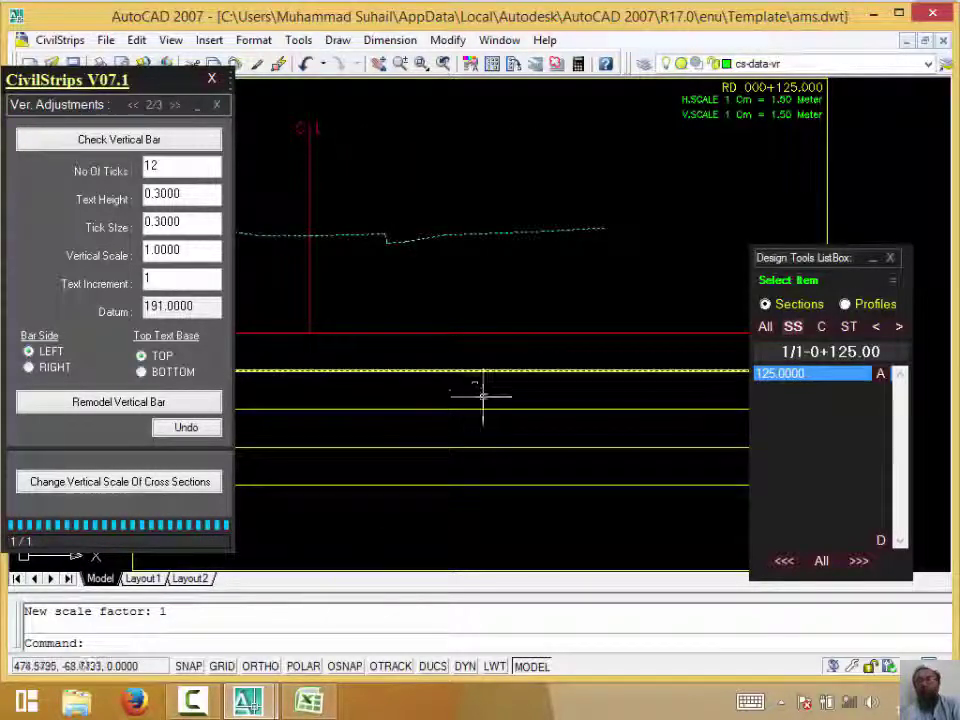
Erase the stray 205–208 elevation labels and remodel the section's vertical bar
{"action": "scroll", "coordinate": [482, 396], "scroll_direction": "down", "scroll_amount": 4}
{"action": "scroll", "coordinate": [441, 343], "scroll_direction": "up", "scroll_amount": 3}
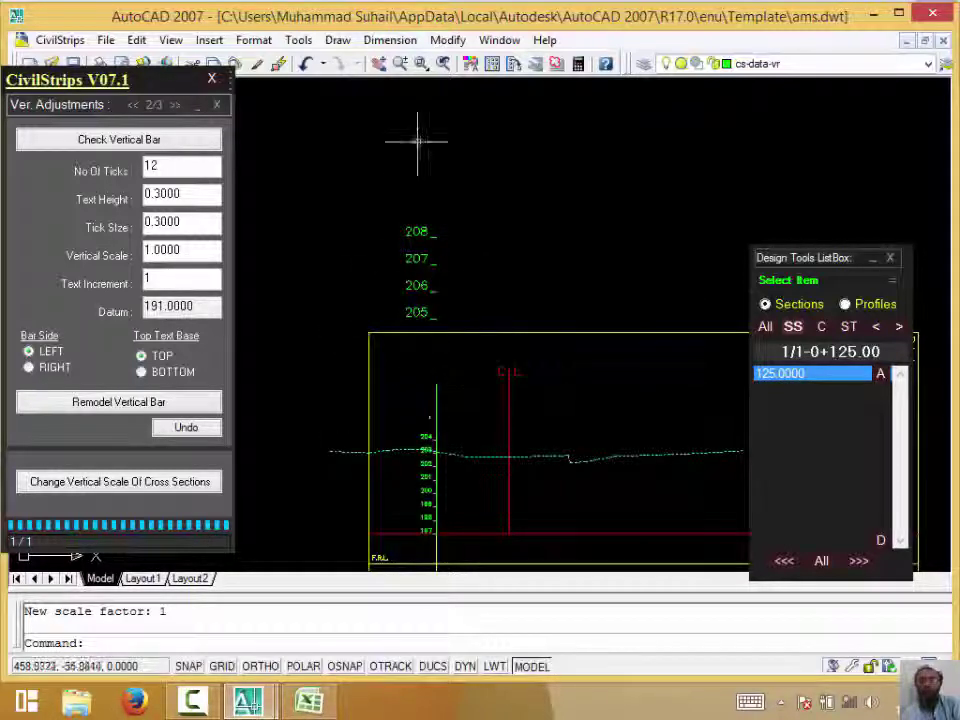
{"action": "left_click", "coordinate": [372, 175]}
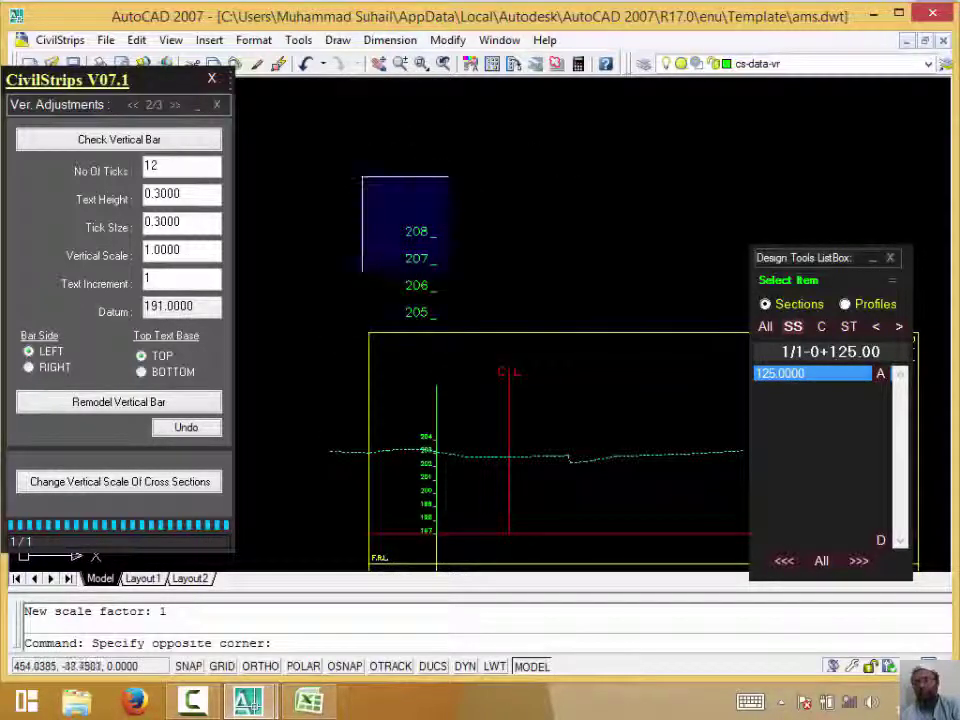
{"action": "left_click", "coordinate": [481, 341]}
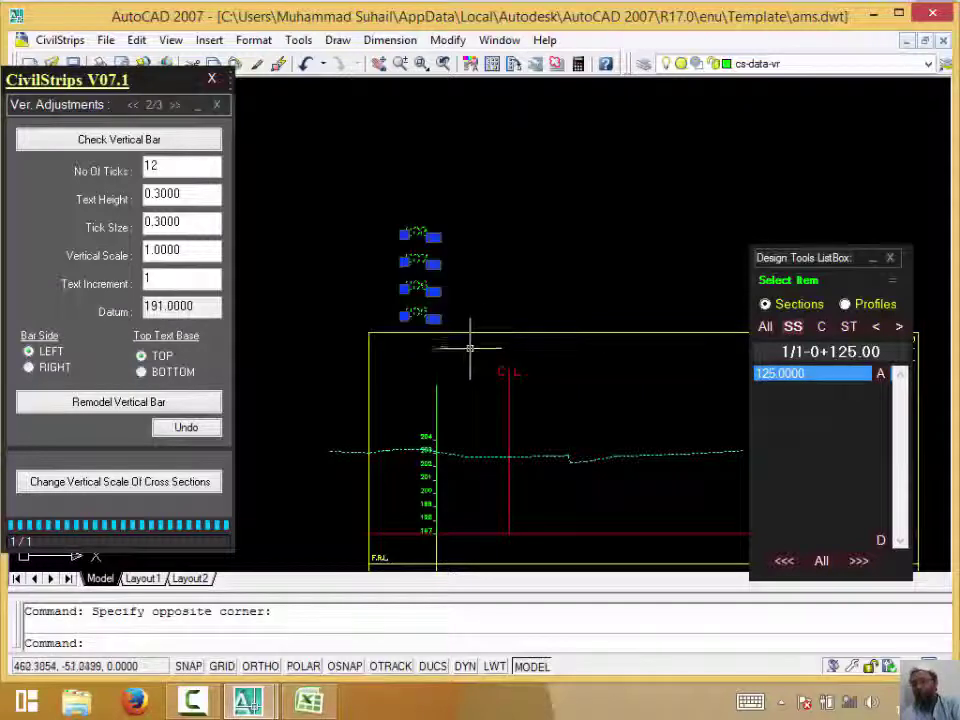
{"action": "key", "text": "Delete"}
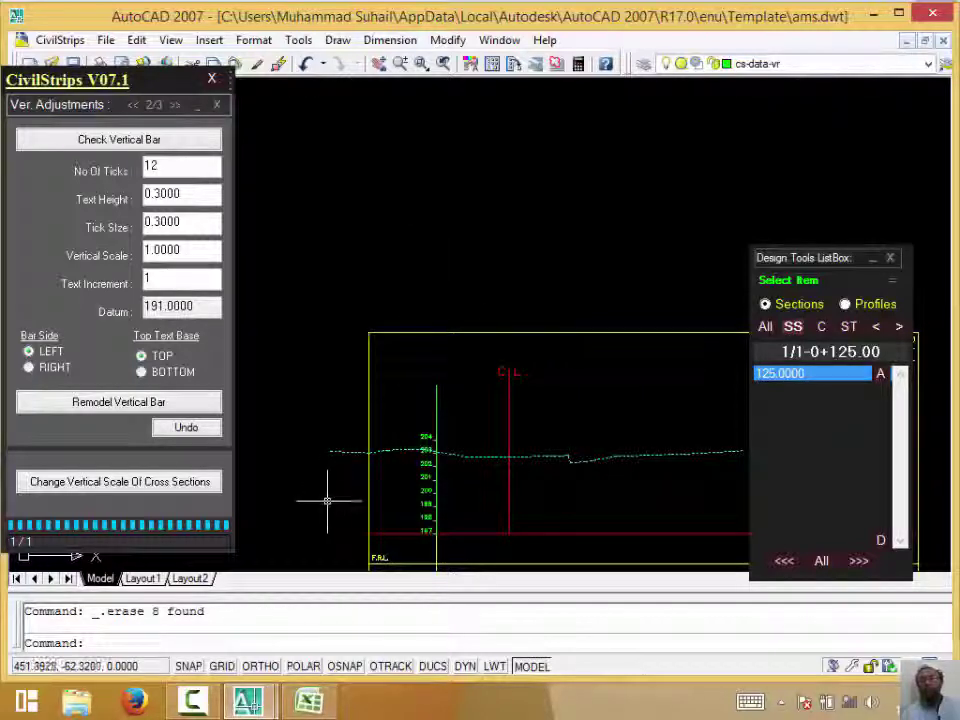
{"action": "left_click", "coordinate": [101, 401]}
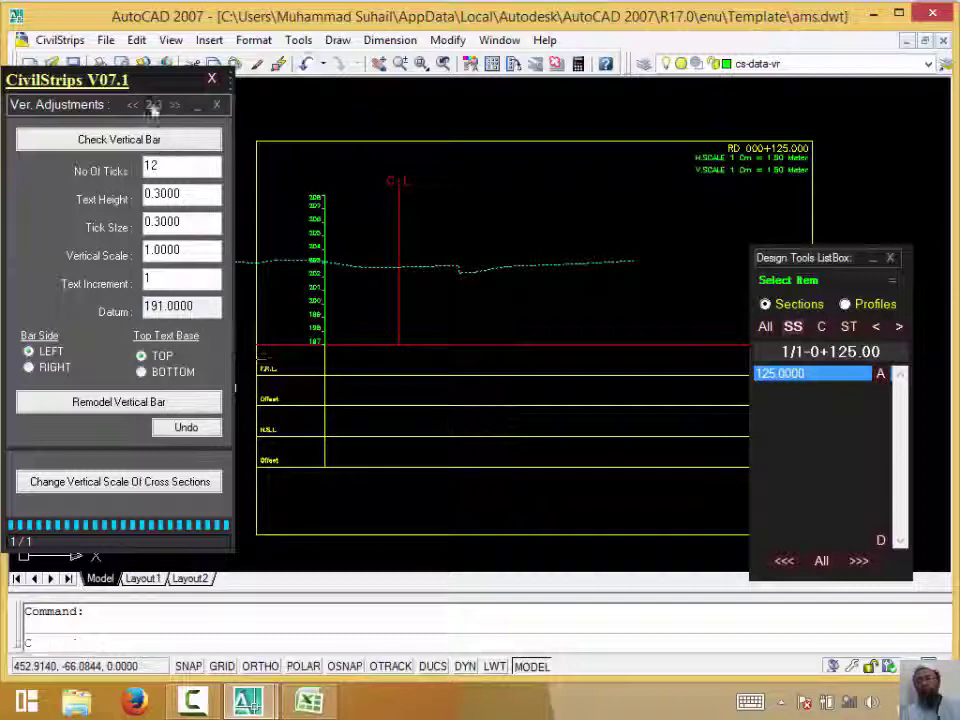
Page to adjustments 3/3, close the Ver. Adjustments panel, and expand DESIGN TOOLS
{"action": "left_click", "coordinate": [181, 104]}
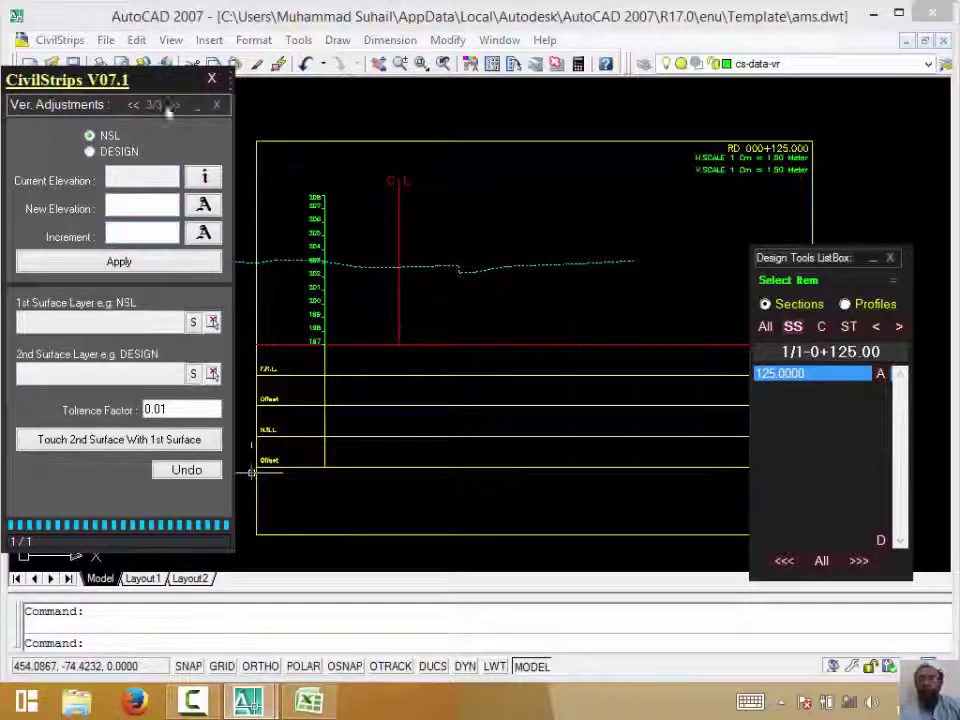
{"action": "left_click", "coordinate": [216, 104]}
{"action": "left_click", "coordinate": [117, 167]}
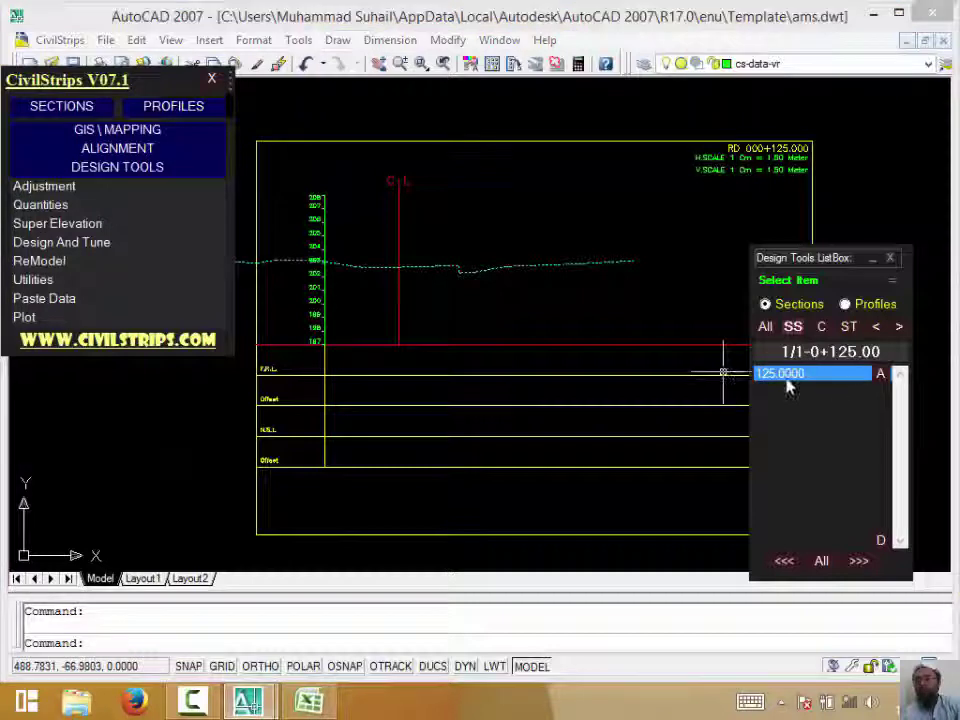
Select all 81 stations in the list and run Horizontal Center Selected Sections
{"action": "left_click", "coordinate": [767, 328]}
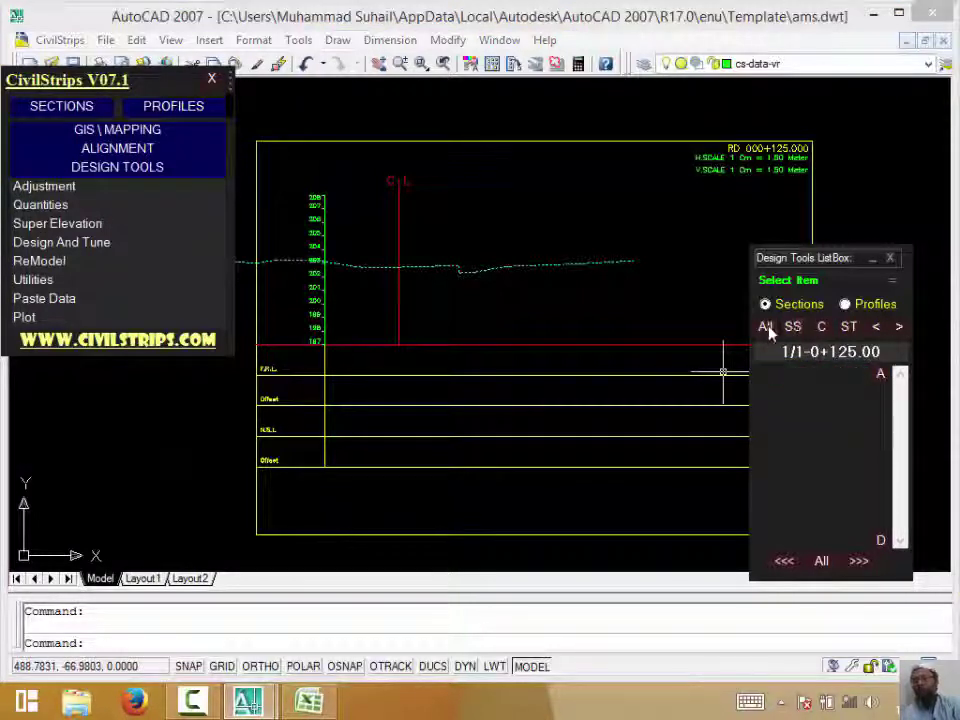
{"action": "left_click", "coordinate": [805, 404]}
{"action": "left_click_drag", "start_coordinate": [808, 408], "coordinate": [808, 523]}
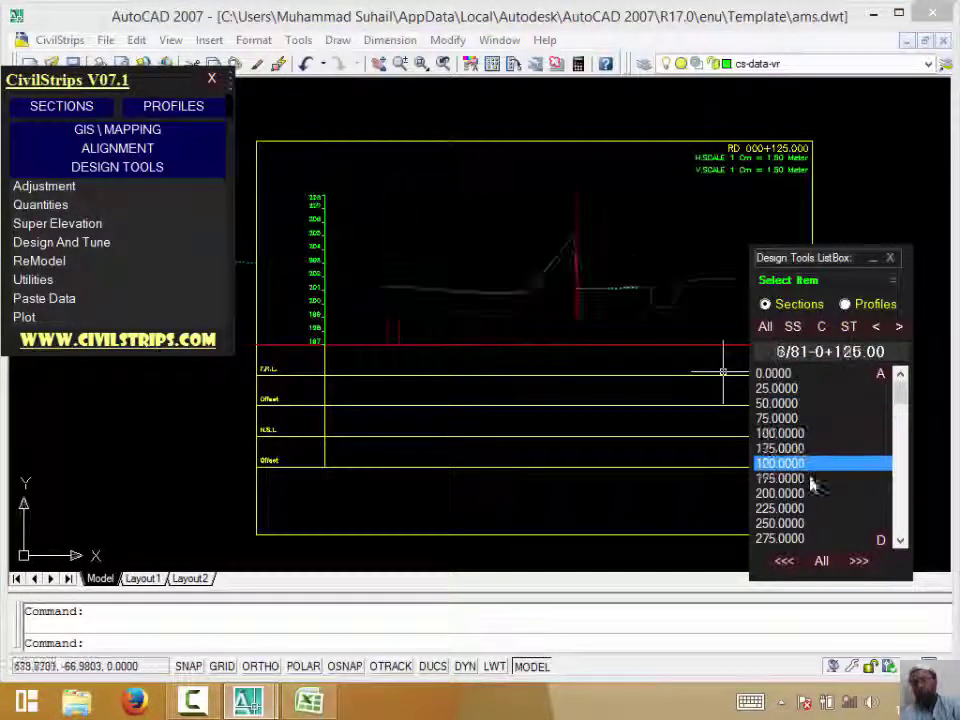
{"action": "left_click", "coordinate": [818, 561]}
{"action": "mouse_move", "coordinate": [44, 186]}
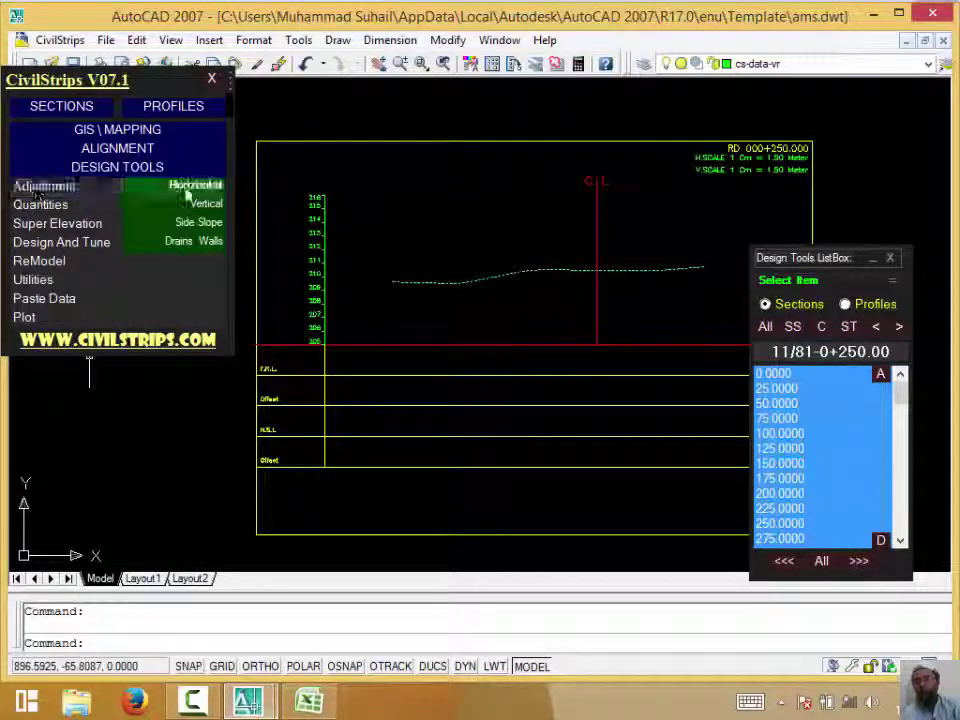
{"action": "left_click", "coordinate": [64, 188]}
{"action": "left_click", "coordinate": [99, 162]}
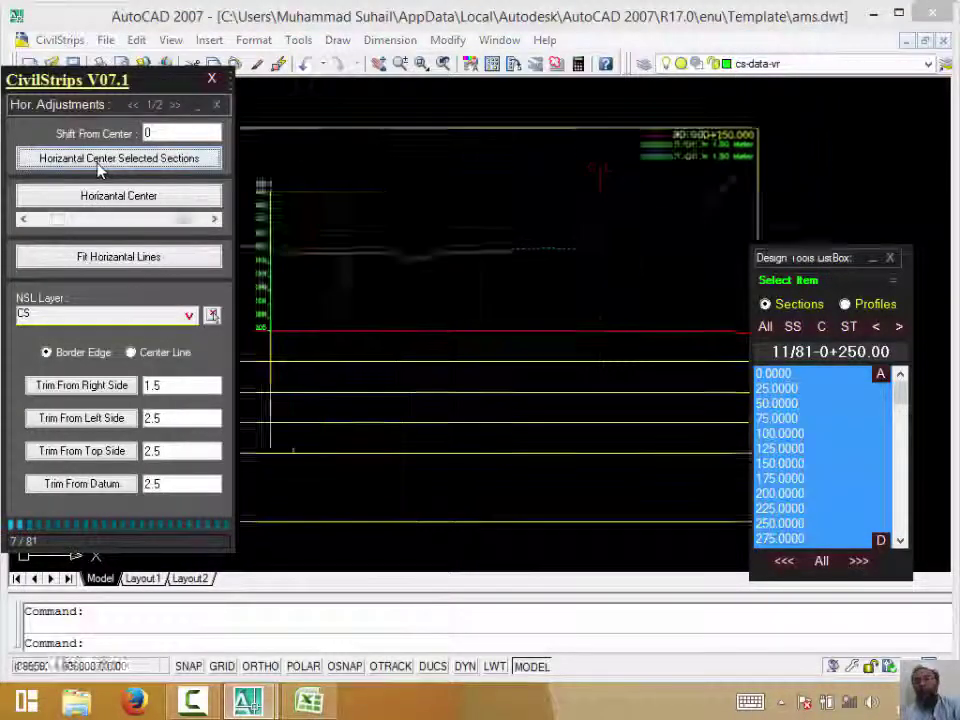